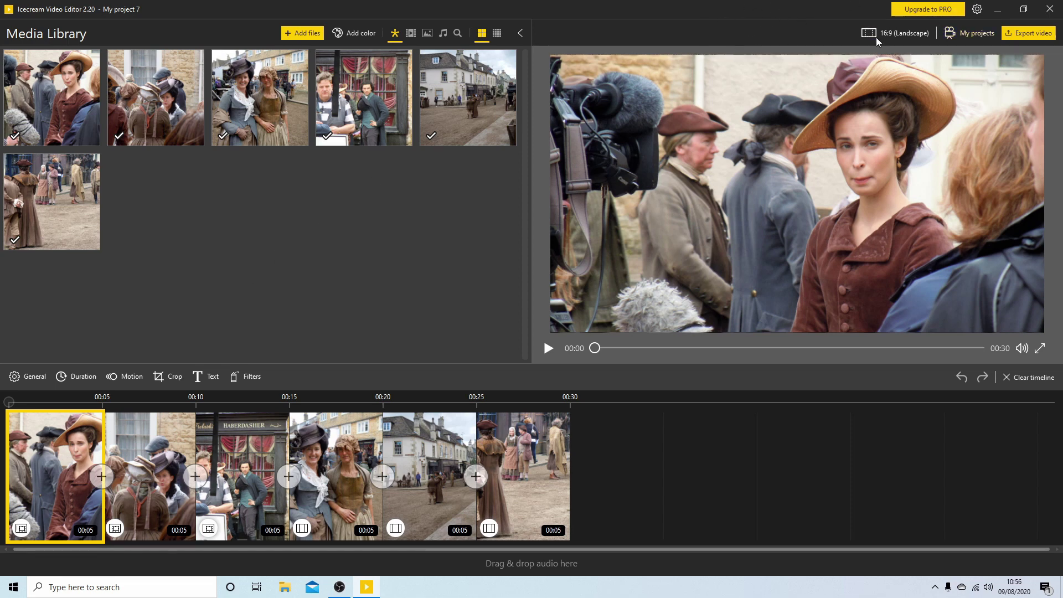
# Create the empty project 'My project 15' in 16:9 landscape format.
pyautogui.click(973, 36)
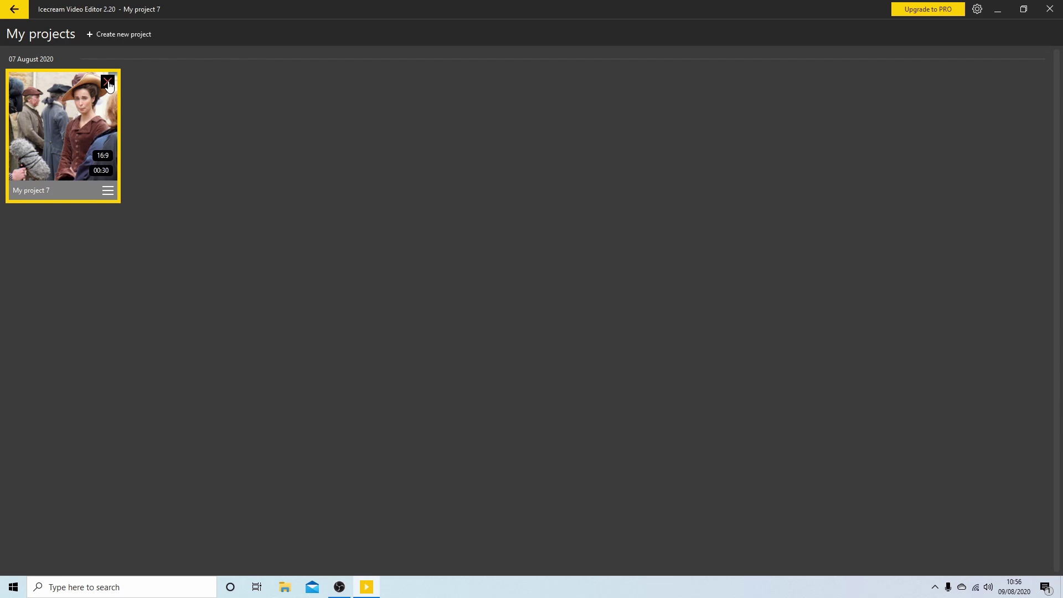
pyautogui.click(108, 191)
pyautogui.click(145, 35)
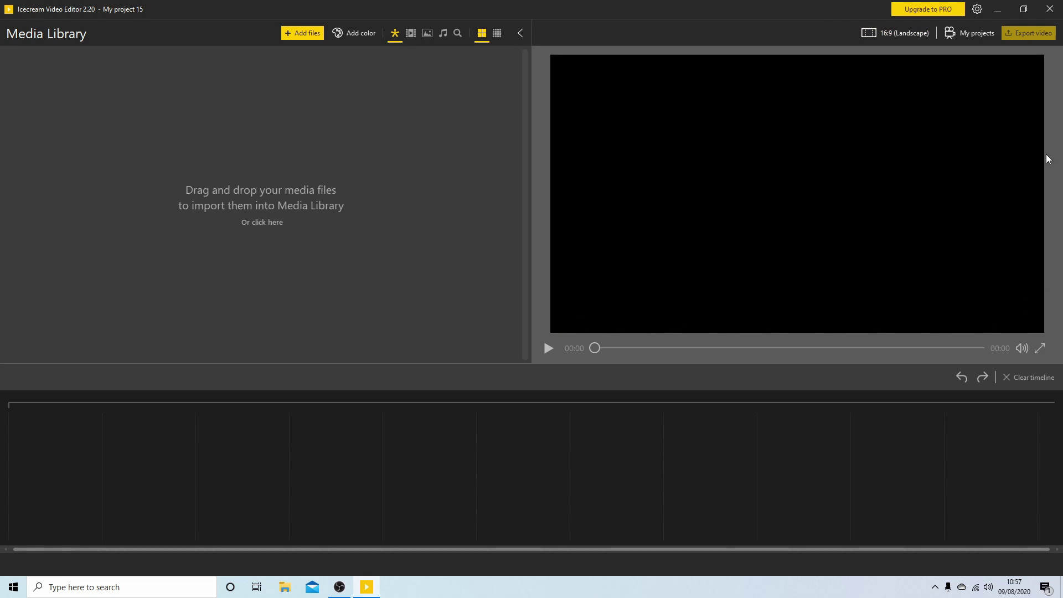
pyautogui.click(892, 34)
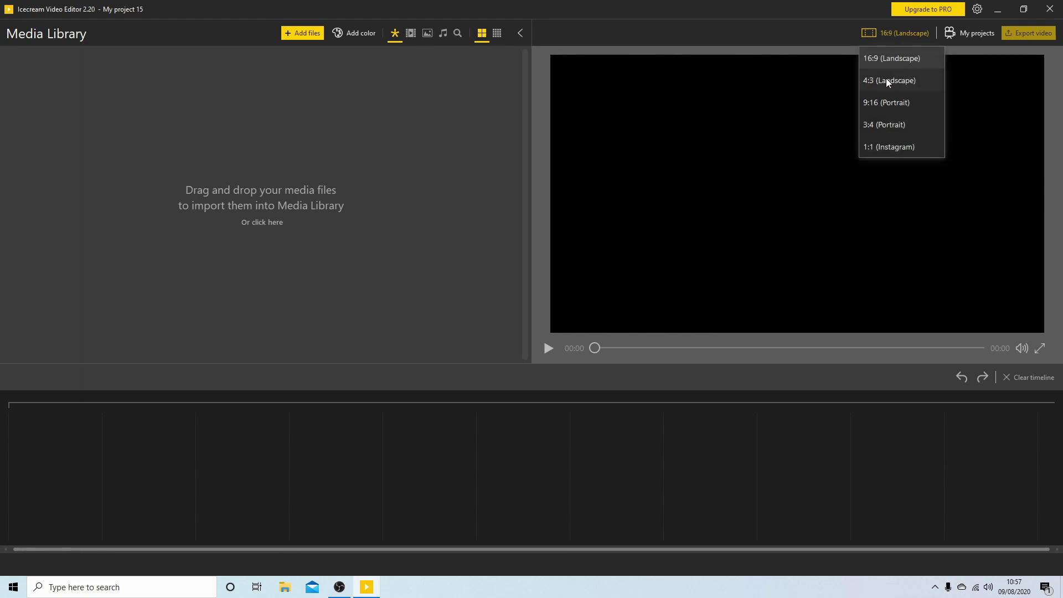
pyautogui.click(902, 35)
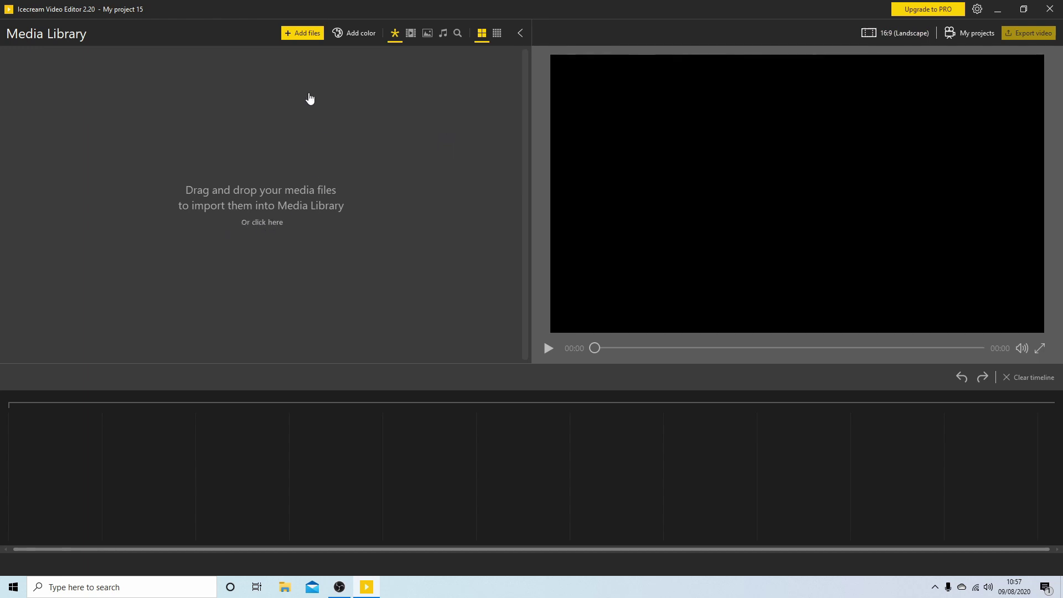
pyautogui.click(298, 34)
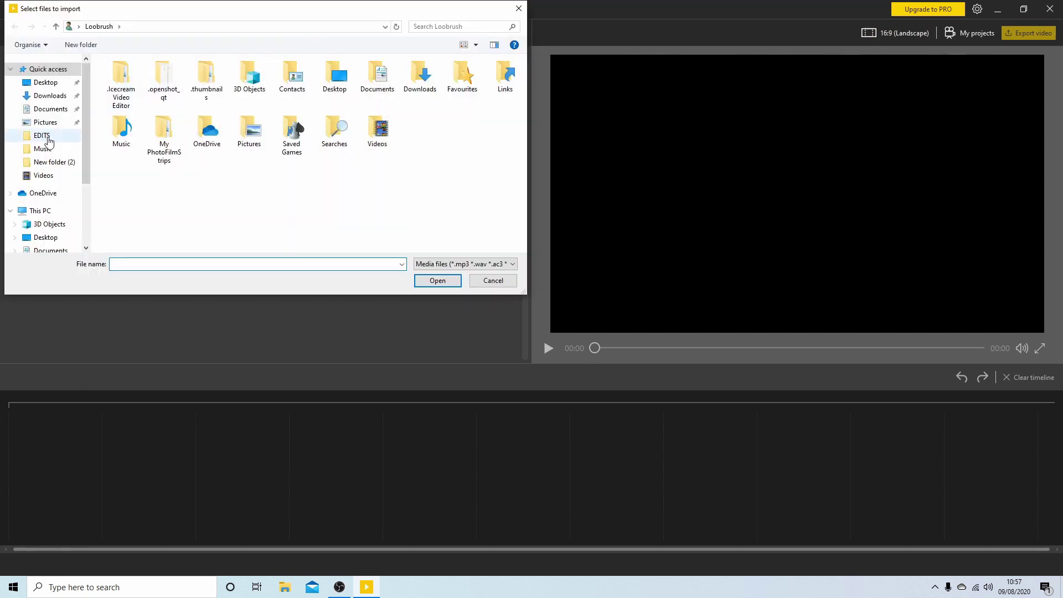
pyautogui.click(58, 165)
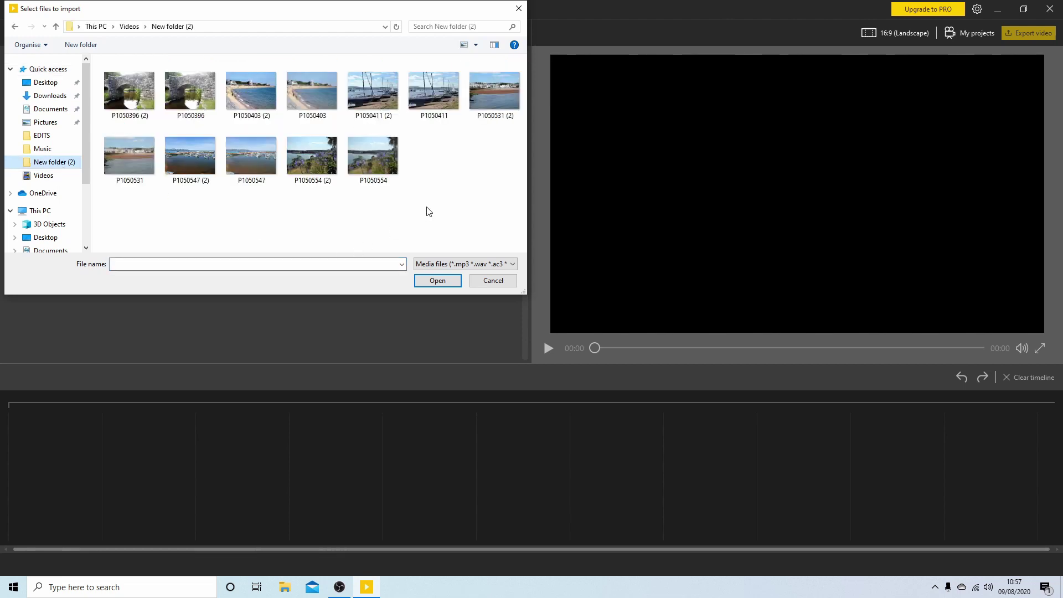
pyautogui.click(127, 108)
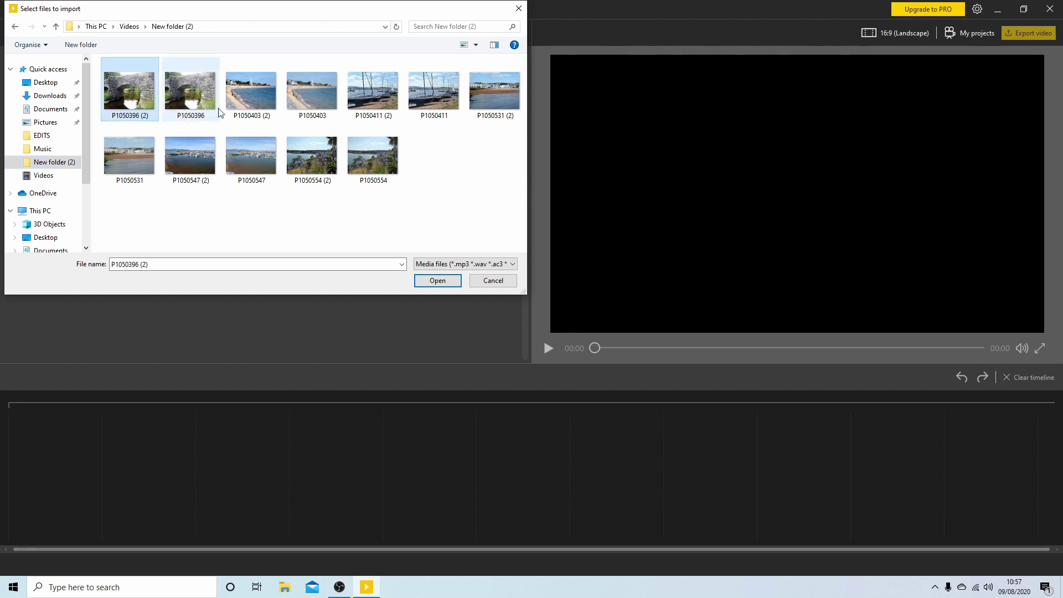
pyautogui.keyDown('ctrl'); pyautogui.click(251, 91); pyautogui.keyUp('ctrl')
pyautogui.keyDown('ctrl'); pyautogui.click(373, 90); pyautogui.keyUp('ctrl')
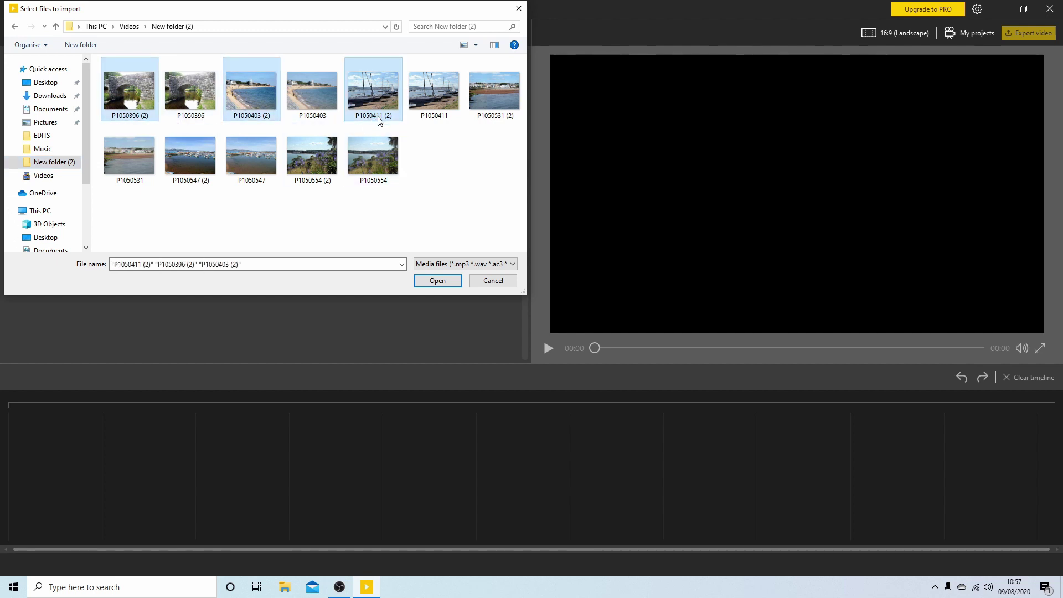
pyautogui.keyDown('ctrl'); pyautogui.click(495, 89); pyautogui.keyUp('ctrl')
pyautogui.keyDown('ctrl'); pyautogui.click(181, 170); pyautogui.keyUp('ctrl')
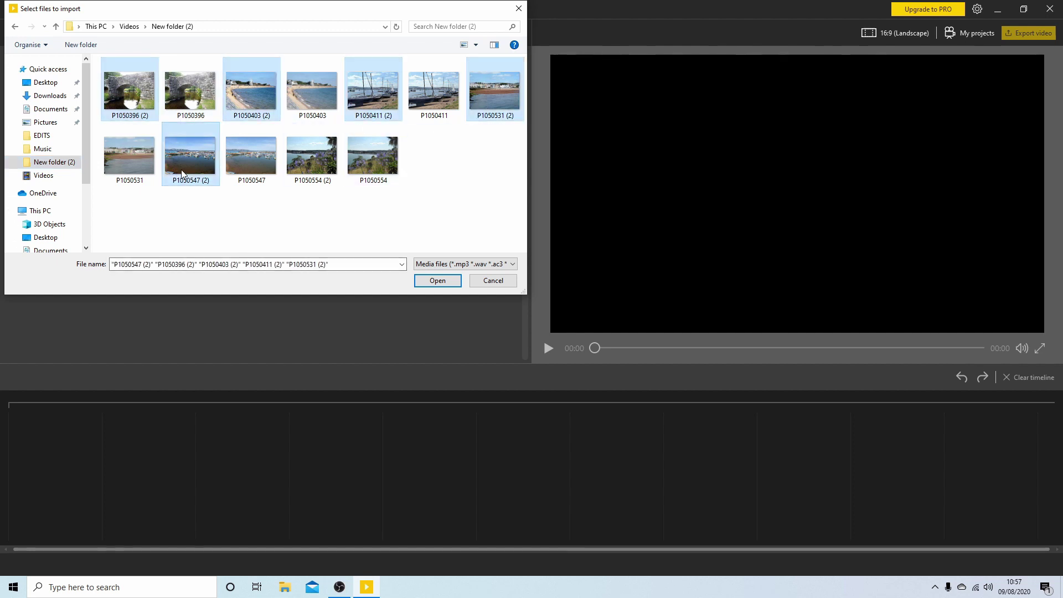
pyautogui.keyDown('ctrl'); pyautogui.click(311, 171); pyautogui.keyUp('ctrl')
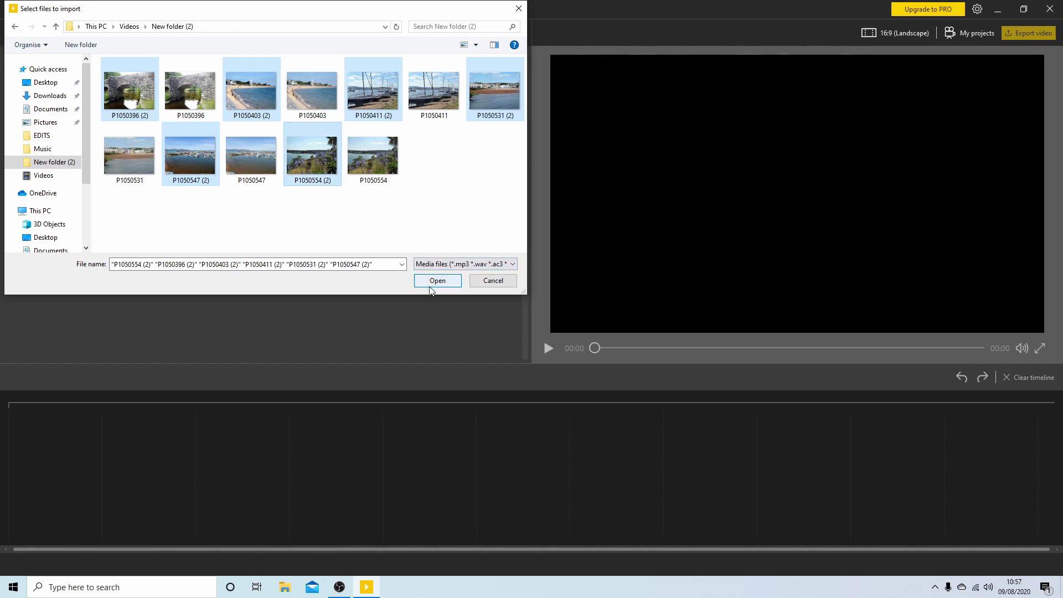
# Dismiss the import dialog and open New folder (2) in File Explorer.
pyautogui.click(518, 9)
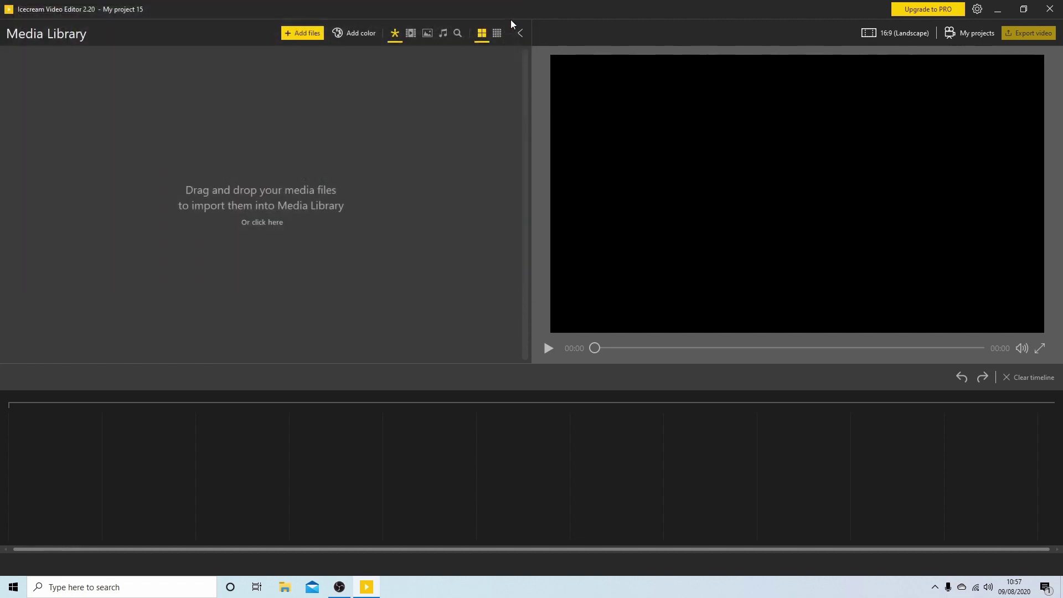
pyautogui.click(277, 591)
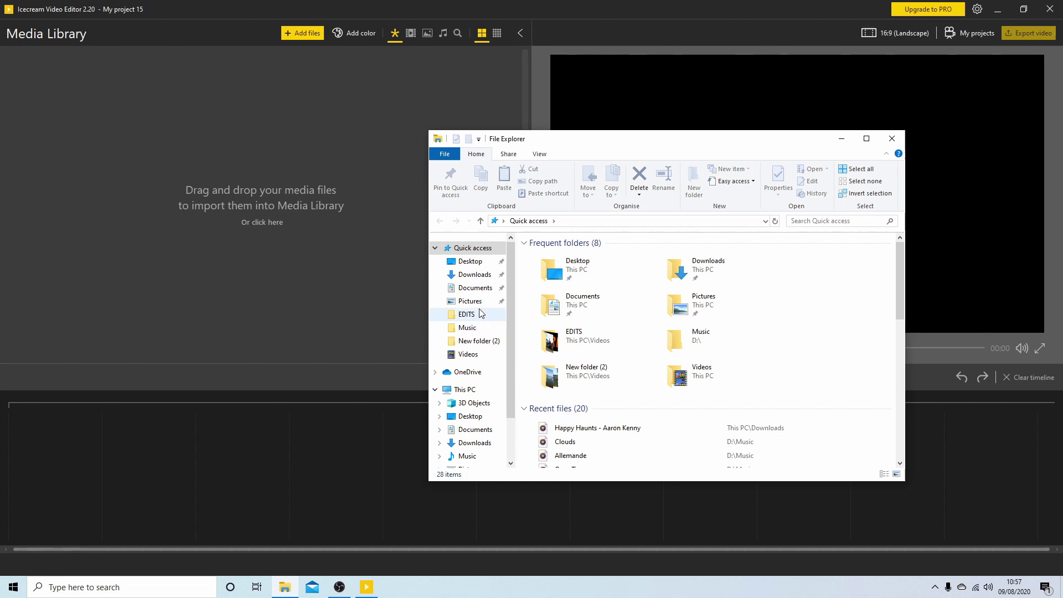
pyautogui.click(475, 341)
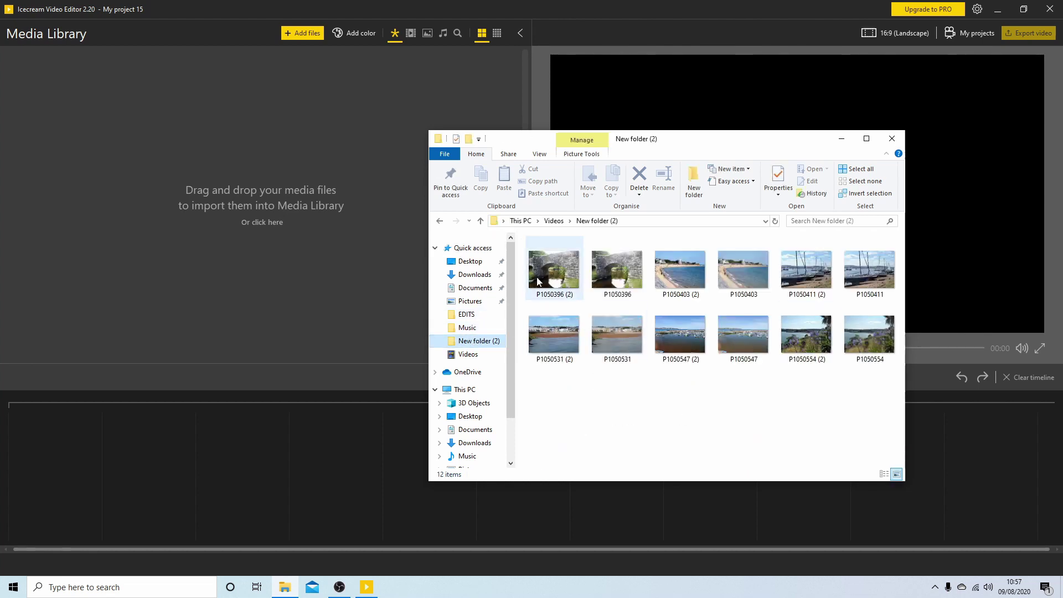
# Select the six photos P1050396 through P1050554 and drag them into the Media Library.
pyautogui.click(554, 275)
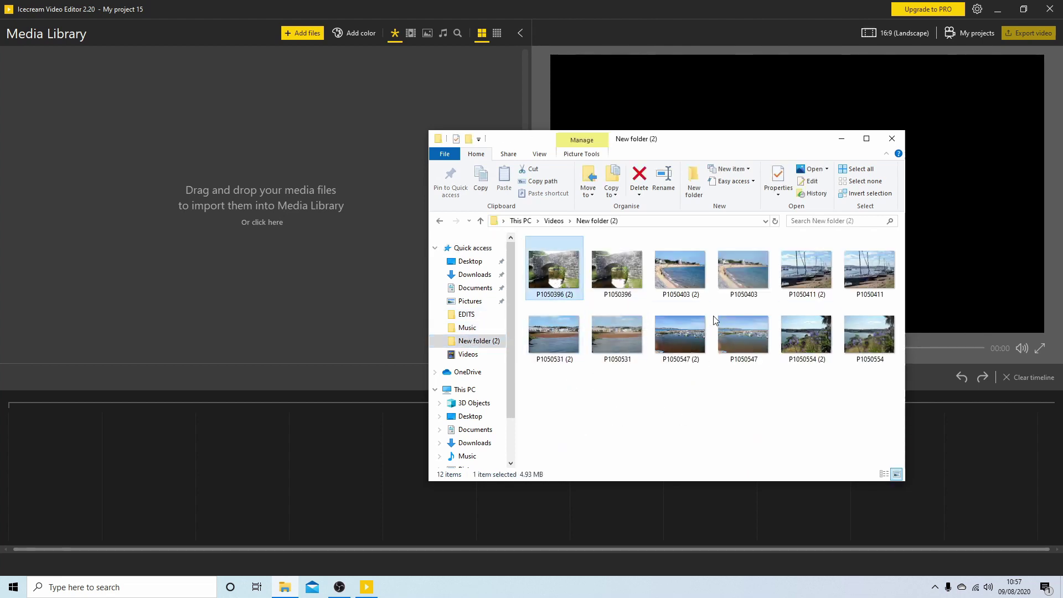
pyautogui.keyDown('ctrl'); pyautogui.click(679, 286); pyautogui.keyUp('ctrl')
pyautogui.keyDown('ctrl'); pyautogui.click(806, 283); pyautogui.keyUp('ctrl')
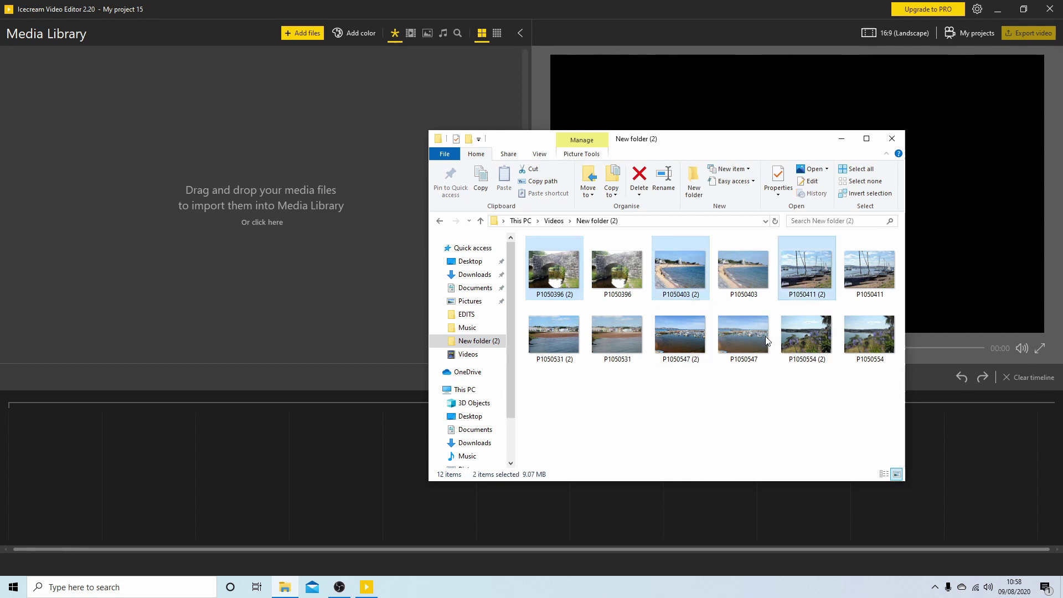
pyautogui.keyDown('ctrl'); pyautogui.click(554, 350); pyautogui.keyUp('ctrl')
pyautogui.keyDown('ctrl'); pyautogui.click(679, 353); pyautogui.keyUp('ctrl')
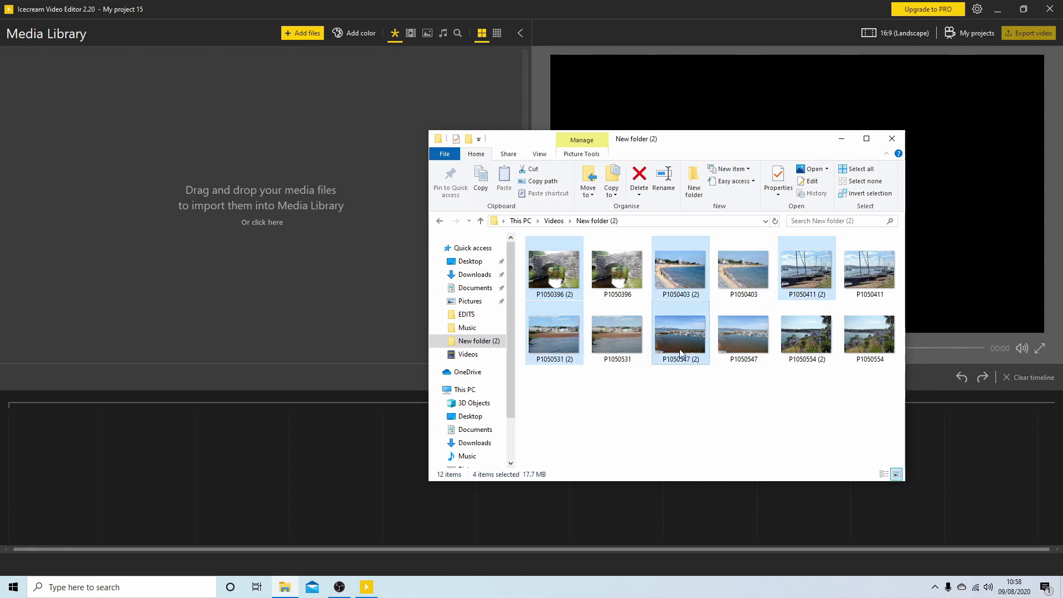
pyautogui.keyDown('ctrl'); pyautogui.click(798, 356); pyautogui.keyUp('ctrl')
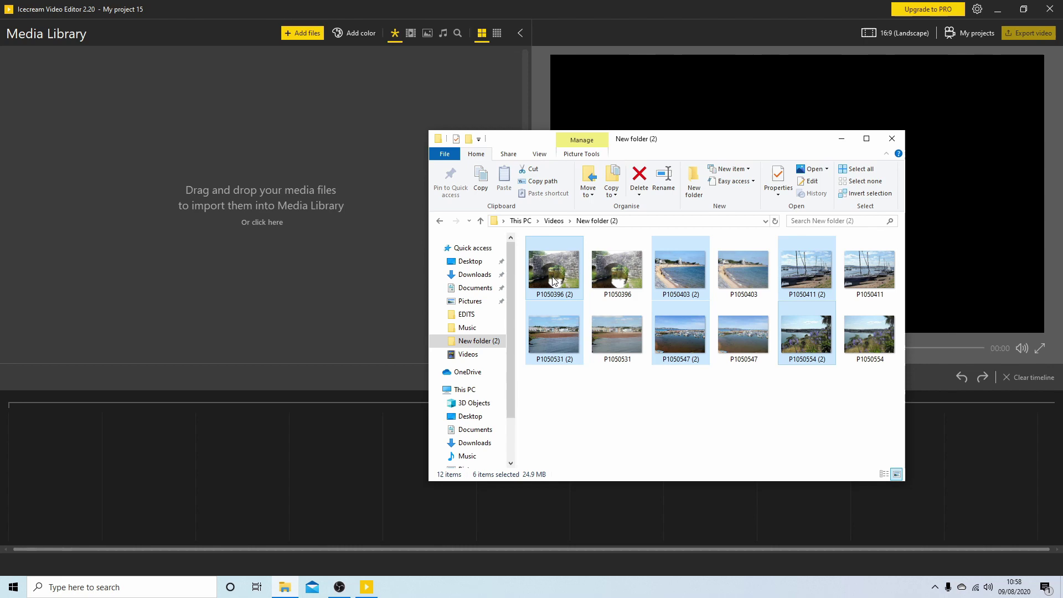
pyautogui.moveTo(554, 283); pyautogui.dragTo(186, 206)
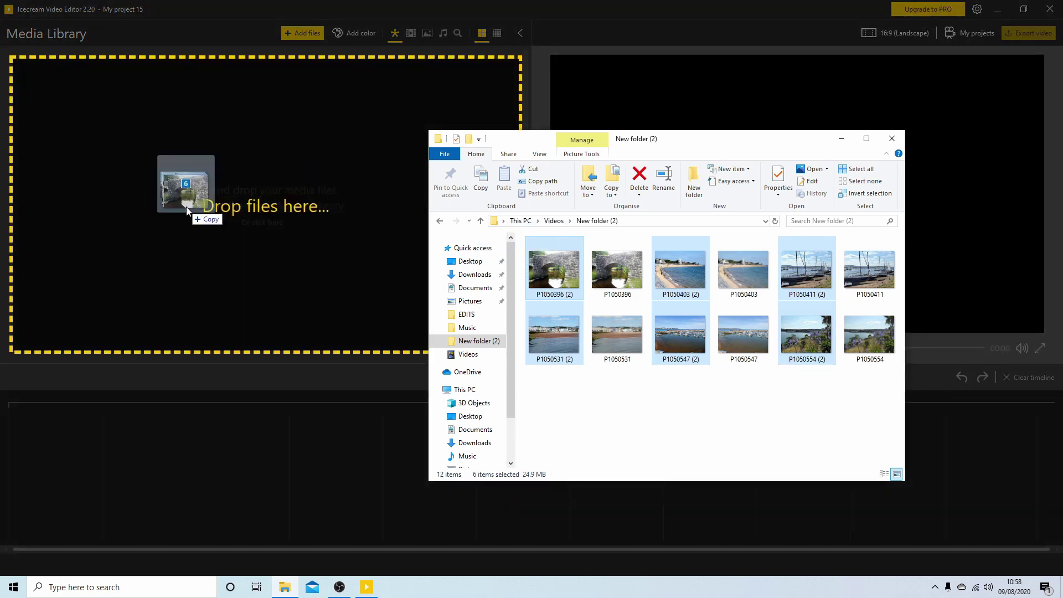
pyautogui.moveTo(186, 207); pyautogui.dragTo(186, 206)
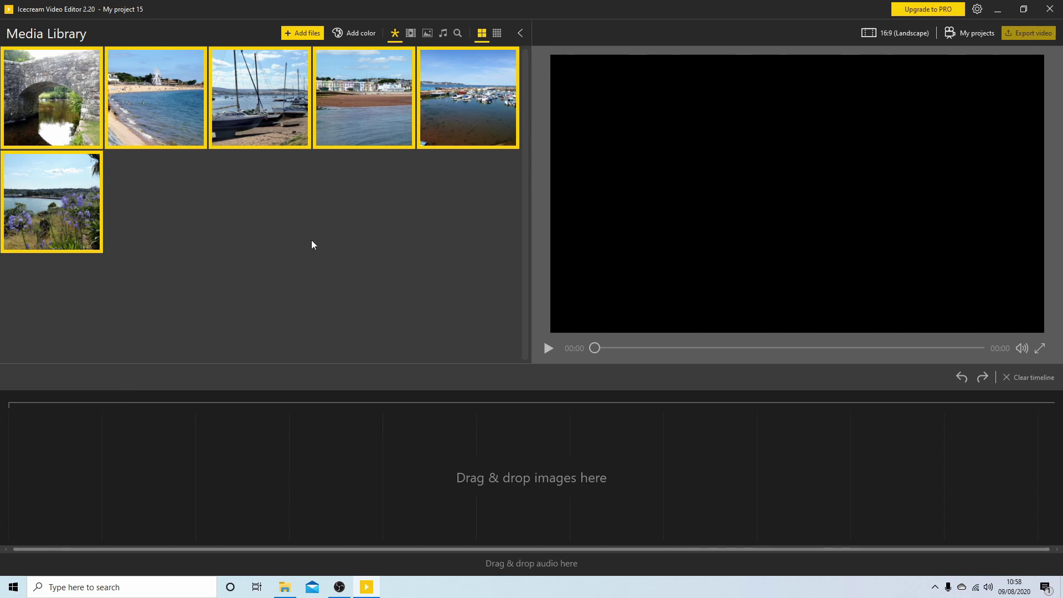
# Drag all six photos onto the timeline as 5-second clips, starting with the bridge.
pyautogui.moveTo(76, 88)
pyautogui.mouseDown()
pyautogui.moveTo(136, 420)
pyautogui.moveTo(91, 454)
pyautogui.mouseUp()
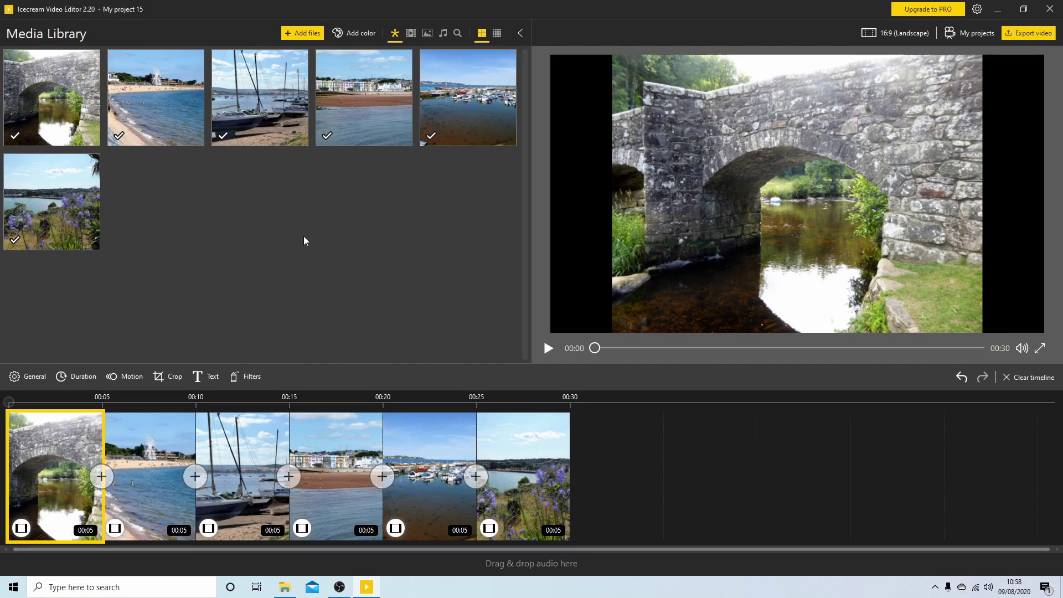
pyautogui.moveTo(522, 476)
pyautogui.moveTo(516, 508)
pyautogui.mouseDown()
pyautogui.moveTo(484, 465)
pyautogui.moveTo(70, 441)
pyautogui.moveTo(529, 438)
pyautogui.mouseUp()
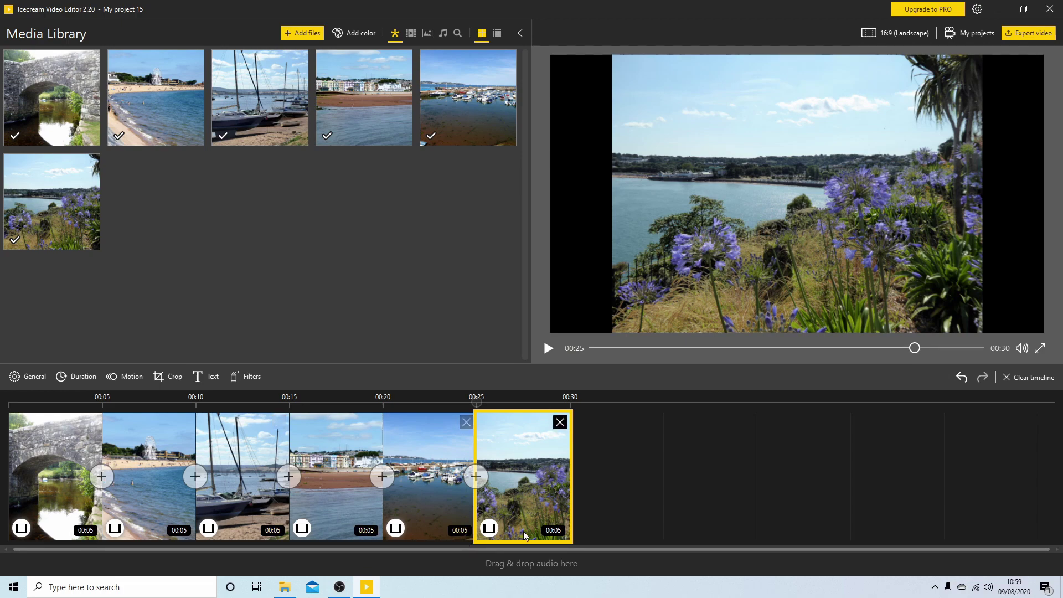
# Set the bridge clip's duration to 7 seconds and apply it to all six clips.
pyautogui.click(48, 486)
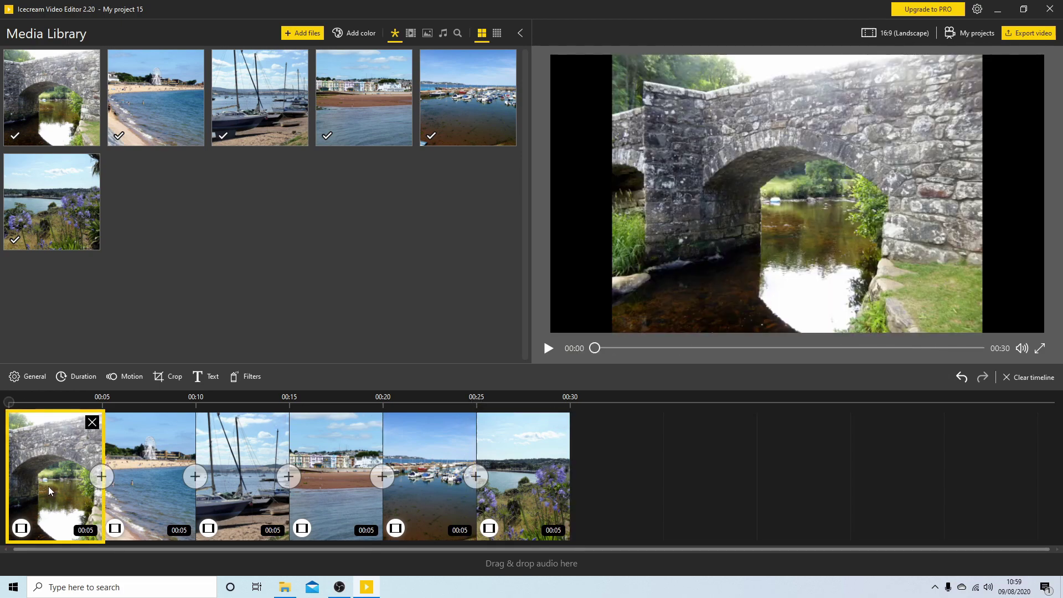
pyautogui.click(86, 531)
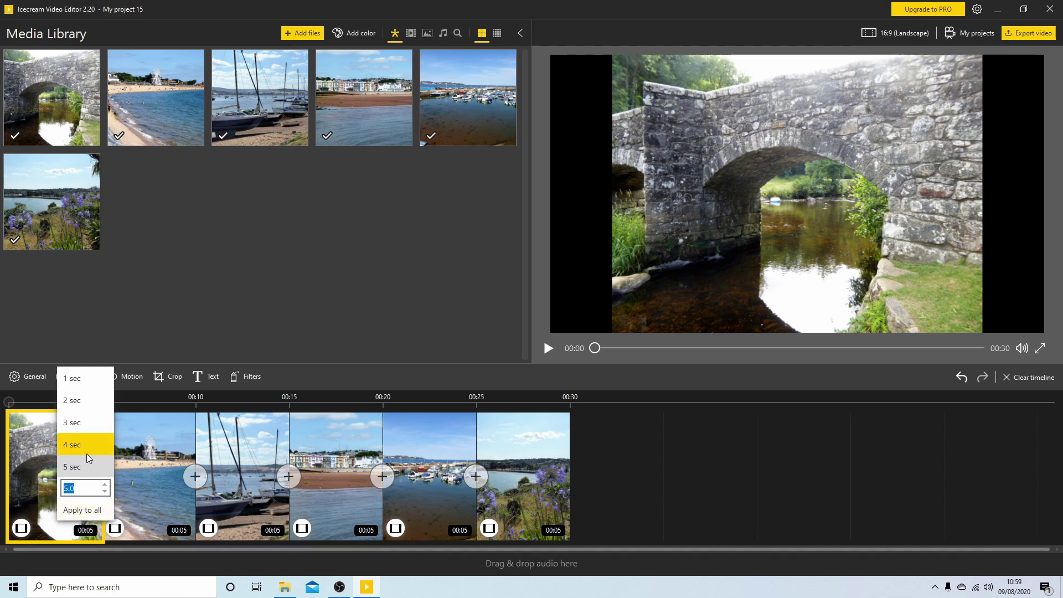
pyautogui.click(104, 486)
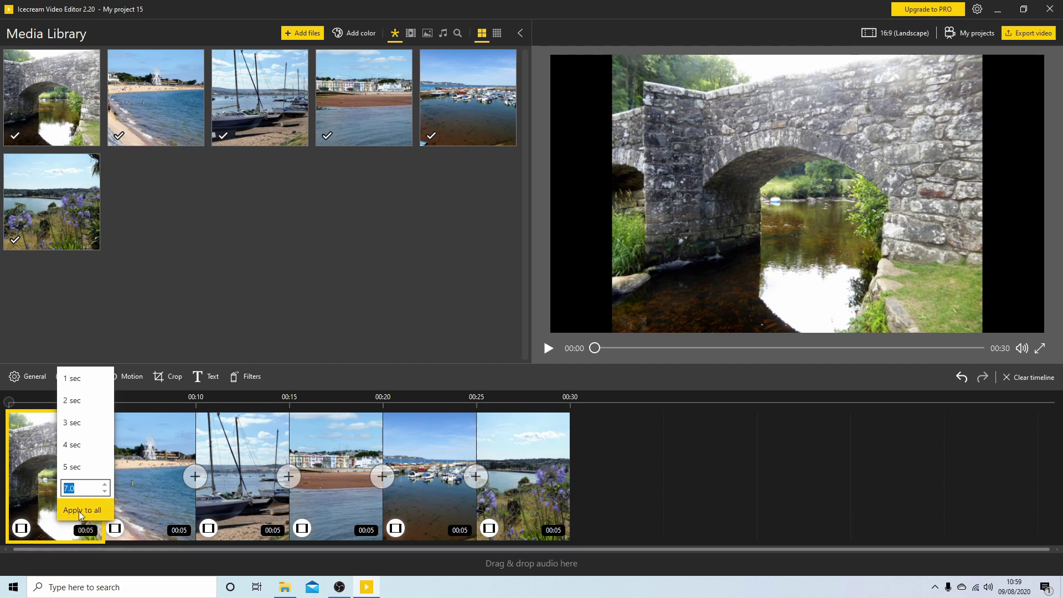
pyautogui.click(87, 510)
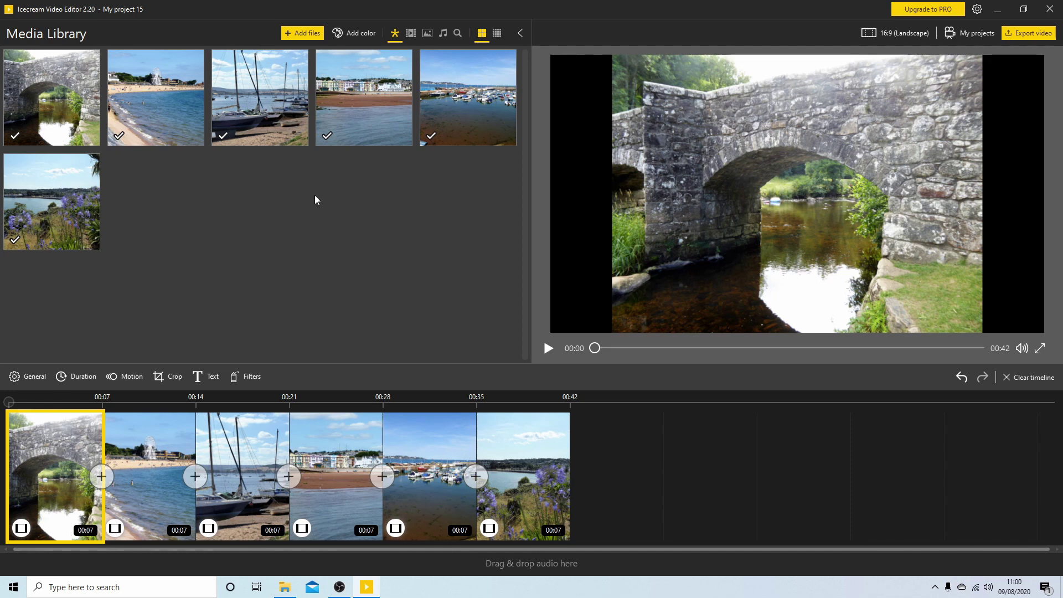
# Try blurred bars on the bridge clip, then custom-crop it with the frame shifted lower.
pyautogui.moveTo(54, 465)
pyautogui.click(23, 529)
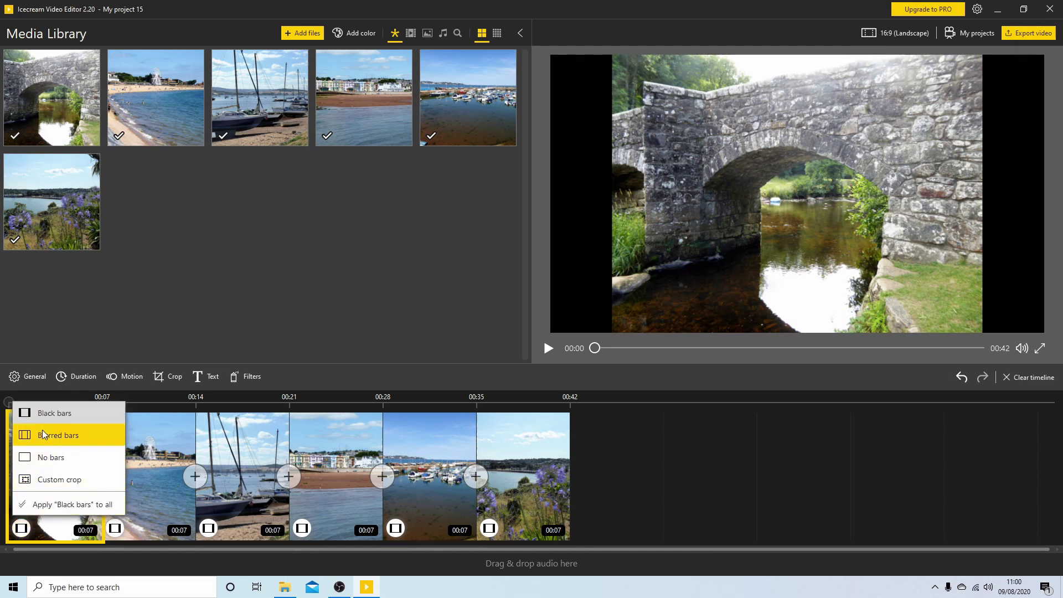
pyautogui.click(64, 439)
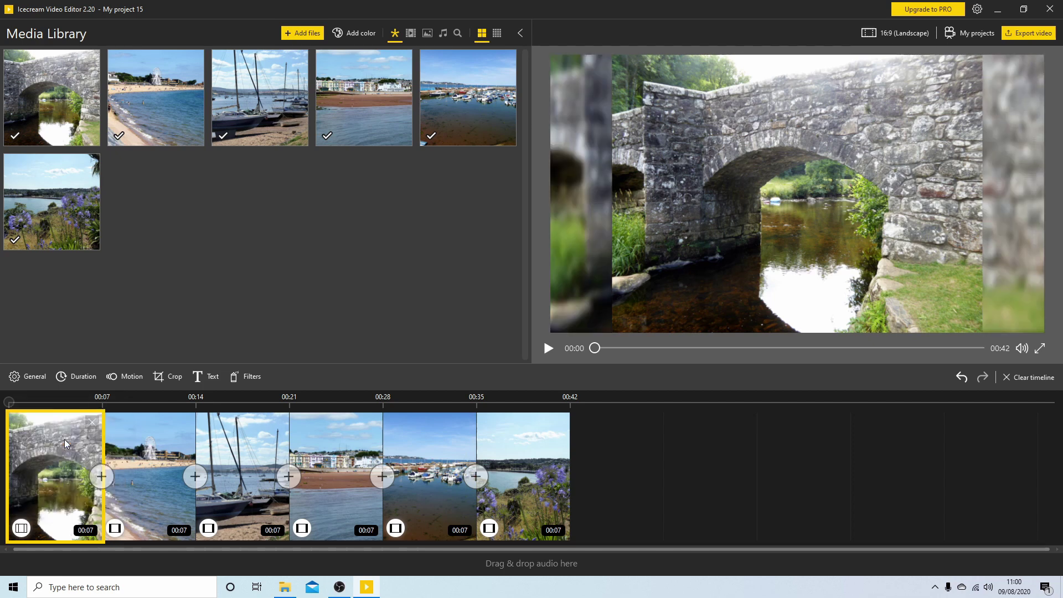
pyautogui.click(22, 528)
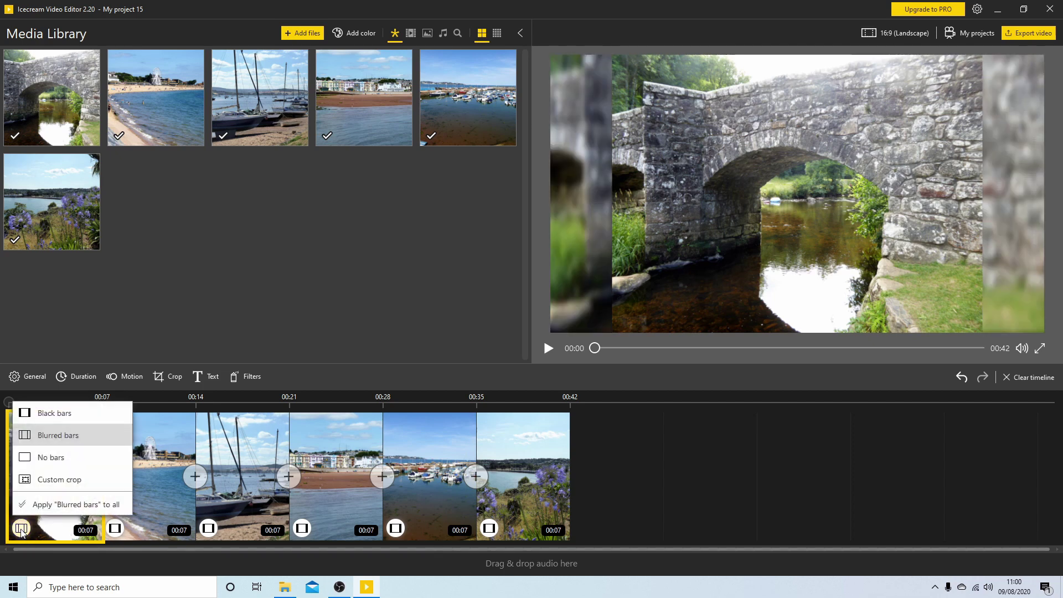
pyautogui.click(67, 479)
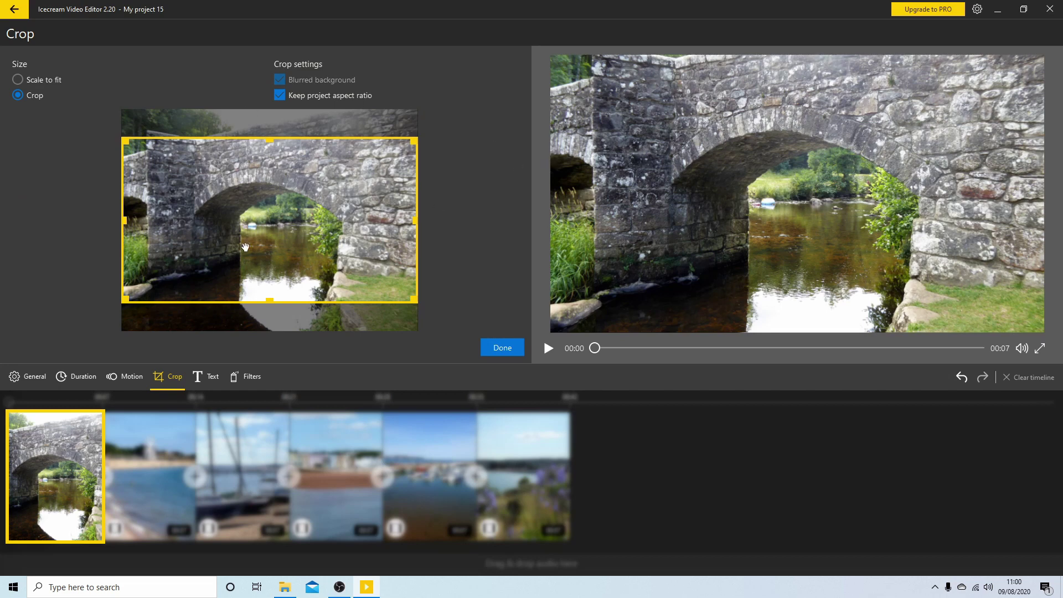
pyautogui.moveTo(258, 234); pyautogui.dragTo(256, 248)
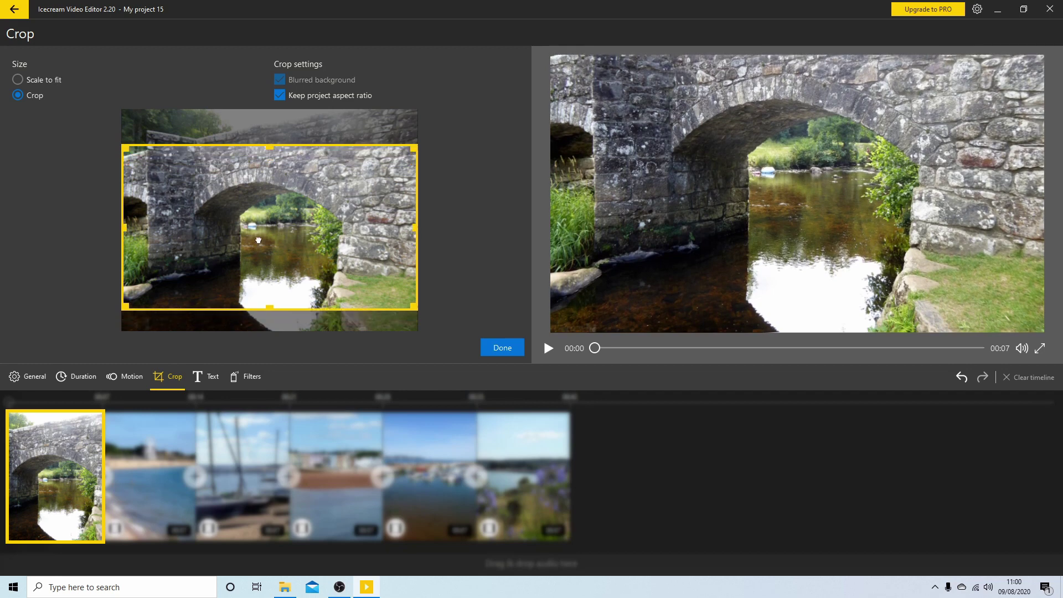
pyautogui.moveTo(256, 248); pyautogui.dragTo(258, 243)
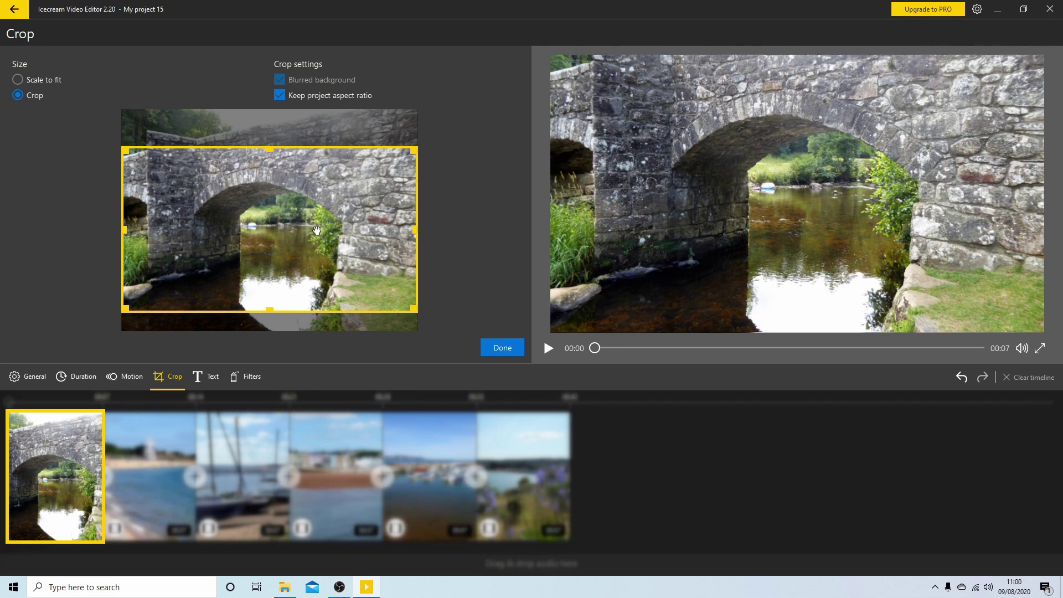
pyautogui.click(510, 348)
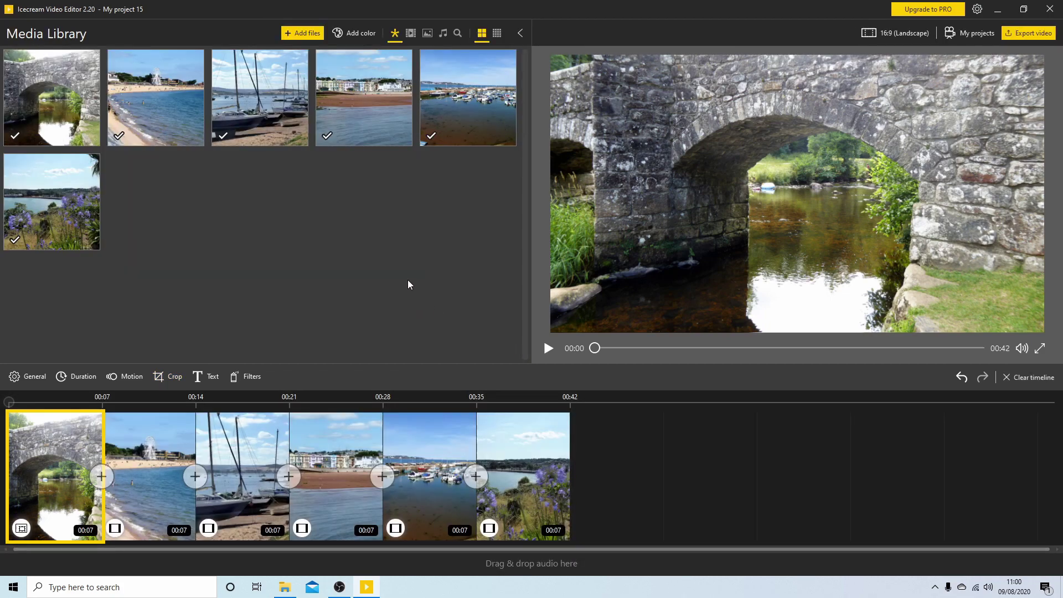
# Custom-crop the beach photo with the frame raised, then check the flower clip's framing.
pyautogui.moveTo(149, 475)
pyautogui.click(117, 530)
pyautogui.click(146, 479)
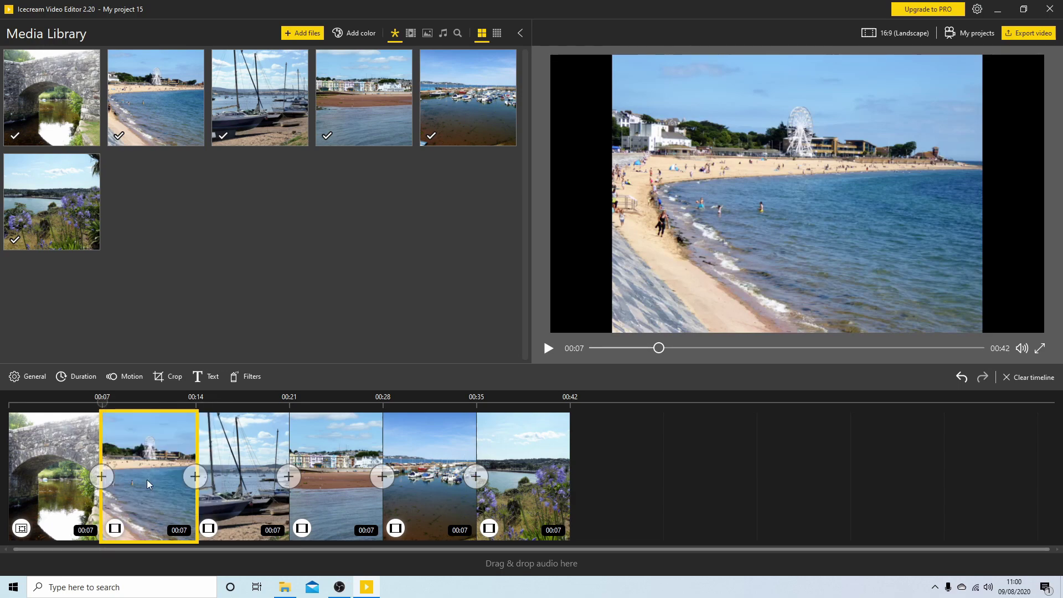
pyautogui.moveTo(278, 246); pyautogui.dragTo(277, 216)
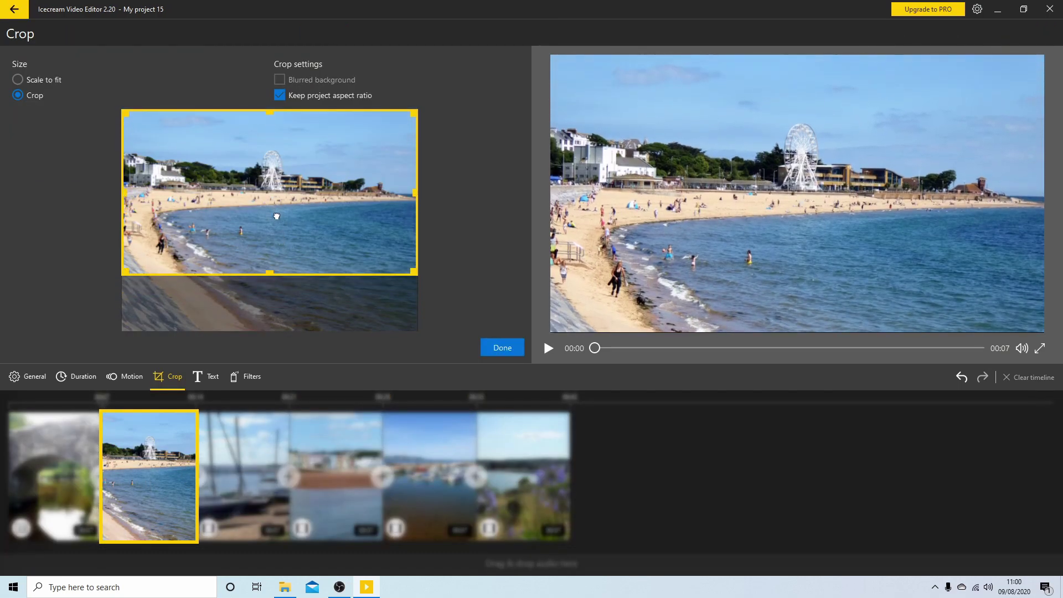
pyautogui.click(510, 347)
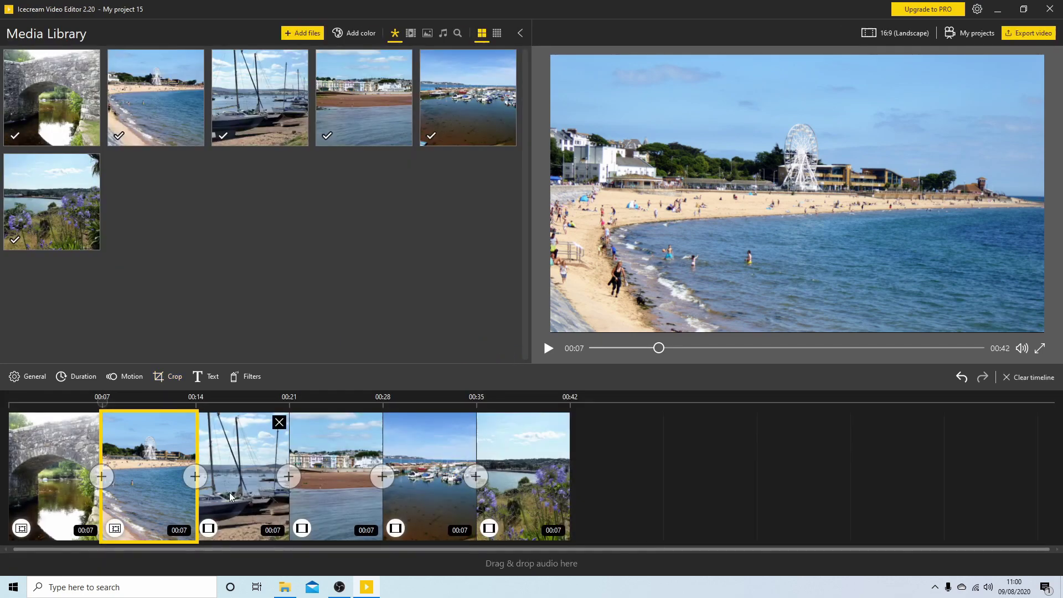
pyautogui.moveTo(243, 466)
pyautogui.click(523, 486)
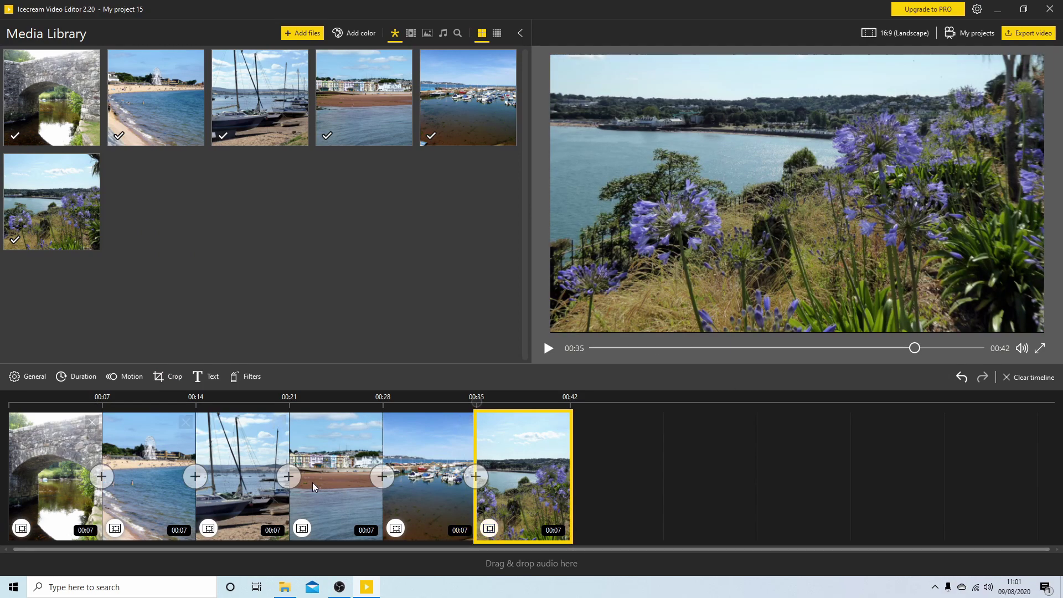
# Apply Zoom in center to the bridge clip, preview it, and rewind to 00:00.
pyautogui.click(50, 445)
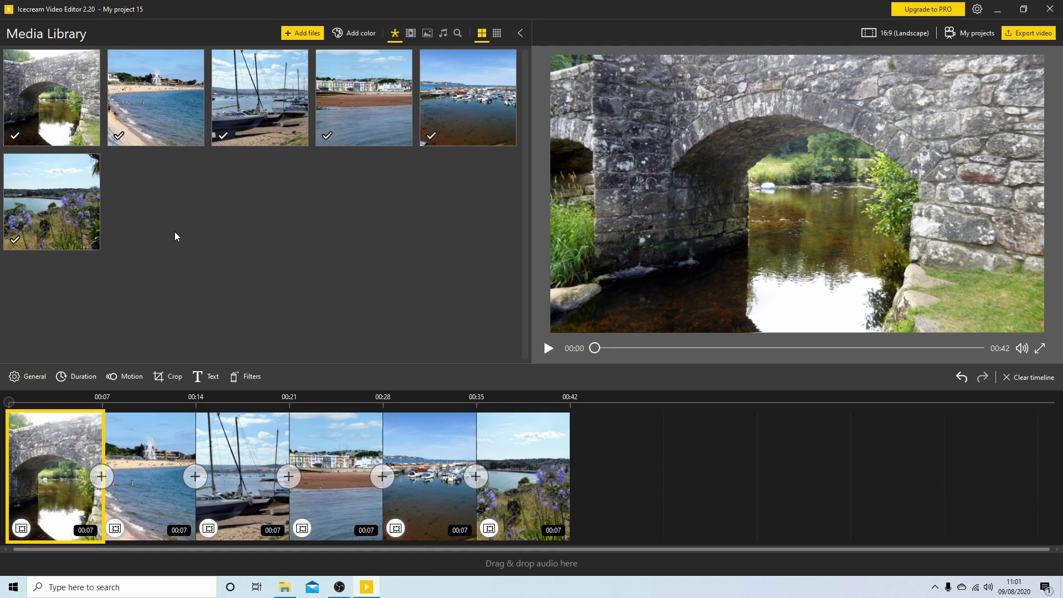
pyautogui.click(123, 378)
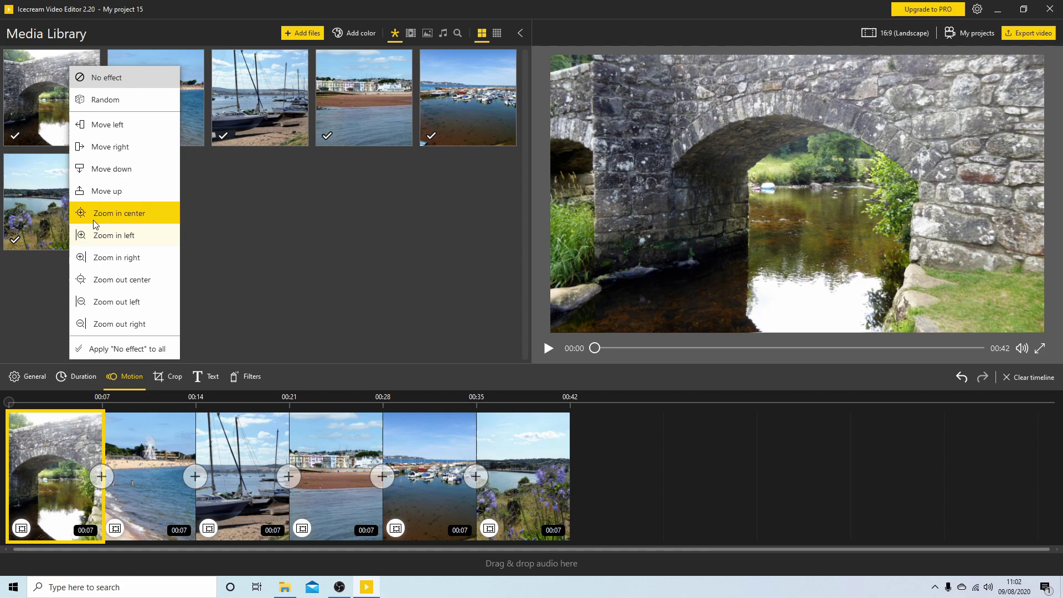
pyautogui.click(134, 212)
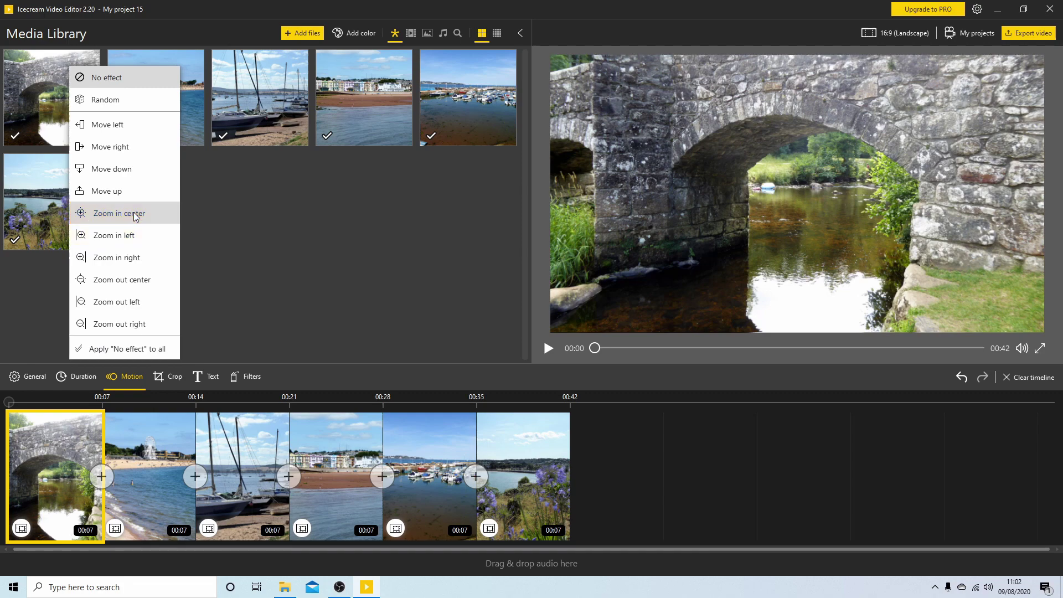
pyautogui.click(549, 348)
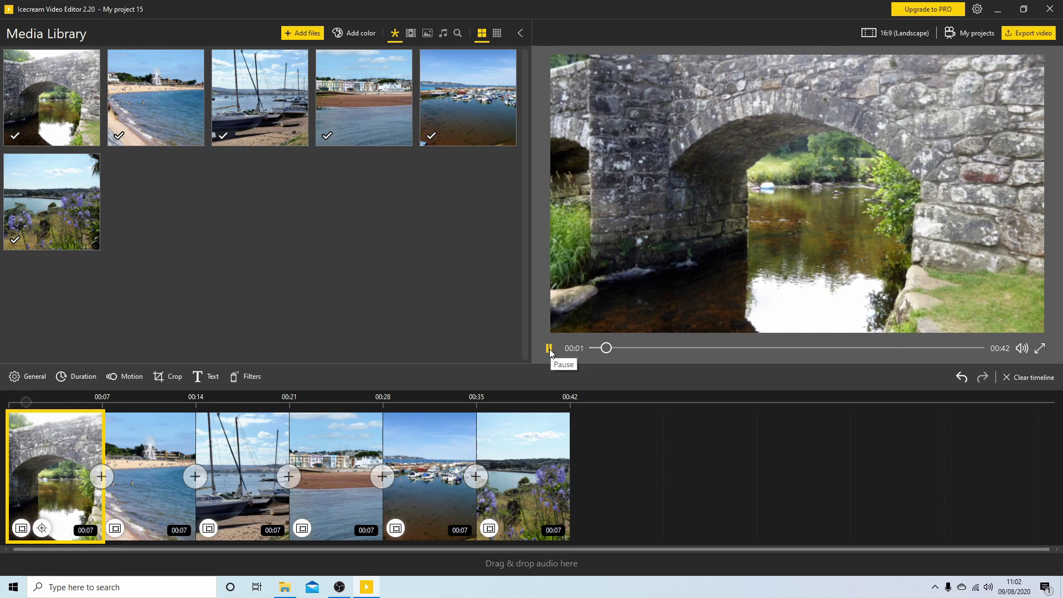
pyautogui.click(549, 349)
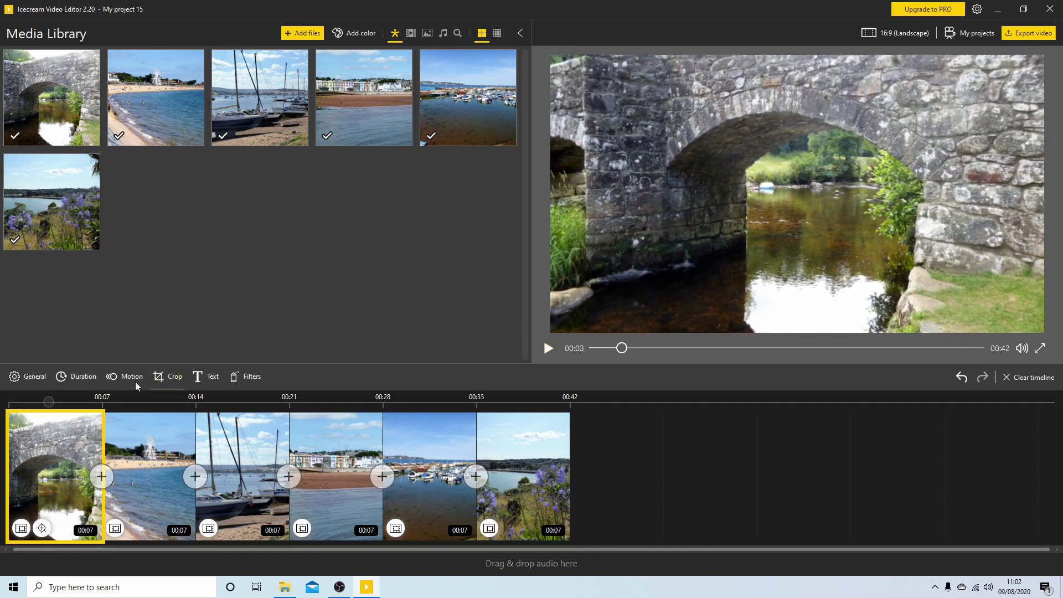
pyautogui.moveTo(49, 404)
pyautogui.mouseDown()
pyautogui.moveTo(3, 408)
pyautogui.moveTo(35, 417)
pyautogui.mouseUp()
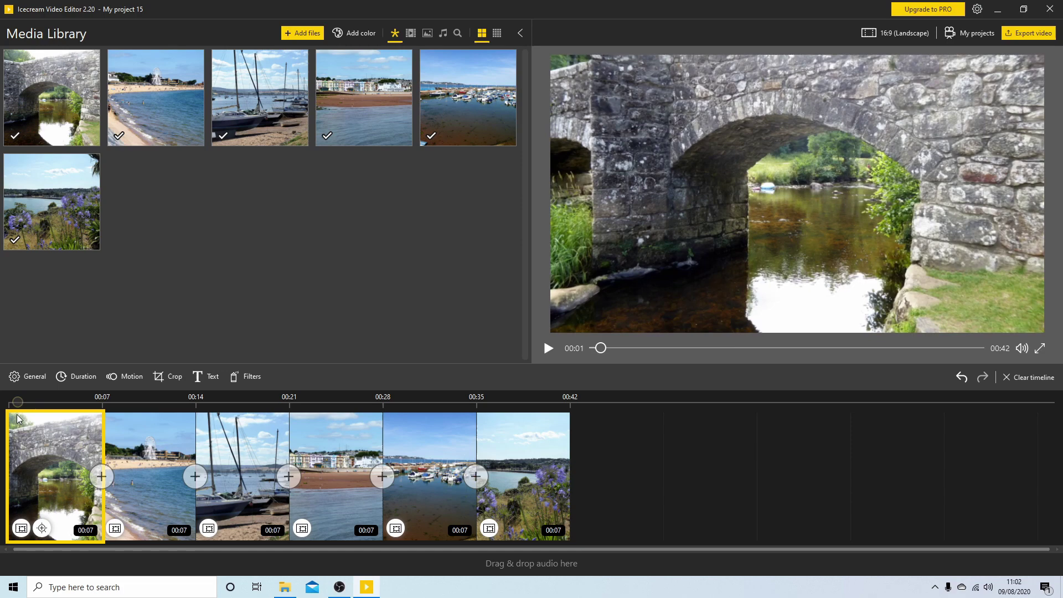
pyautogui.moveTo(35, 418); pyautogui.dragTo(2, 422)
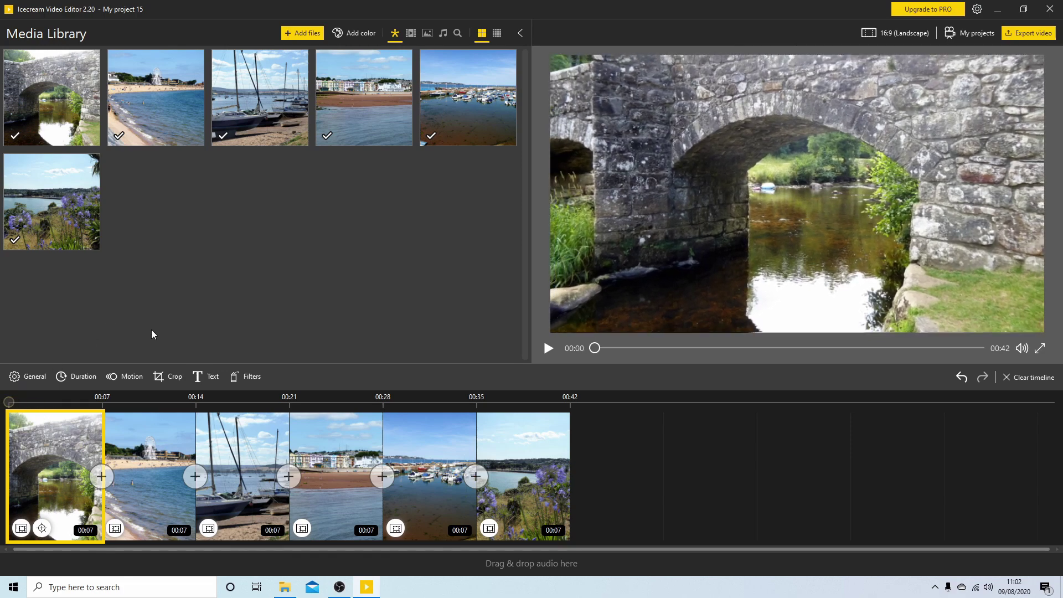
# Give the beach clip a zoom-in-on-the-right motion and preview it.
pyautogui.click(152, 462)
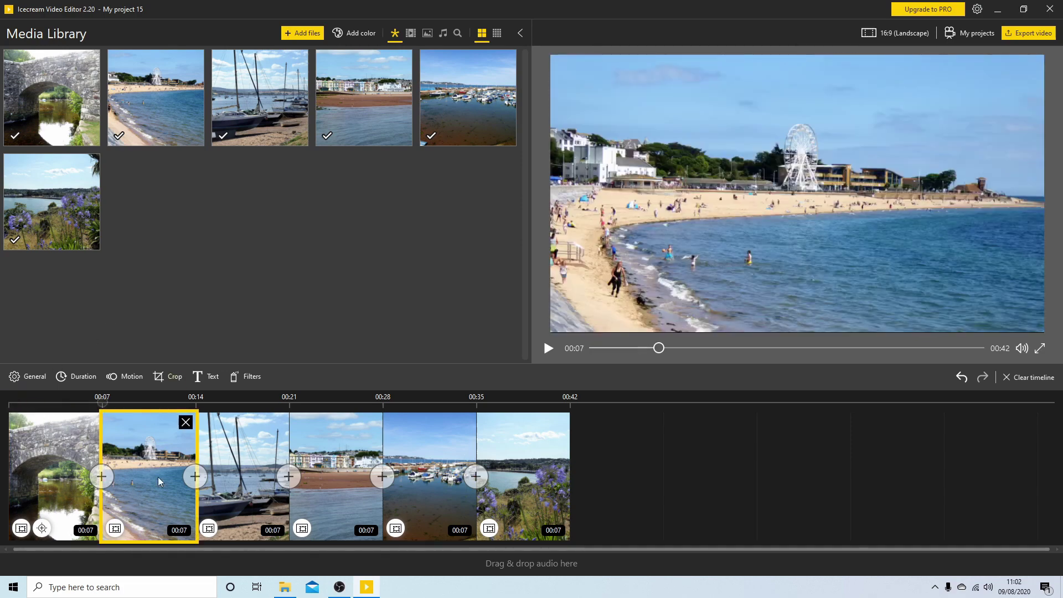
pyautogui.click(129, 376)
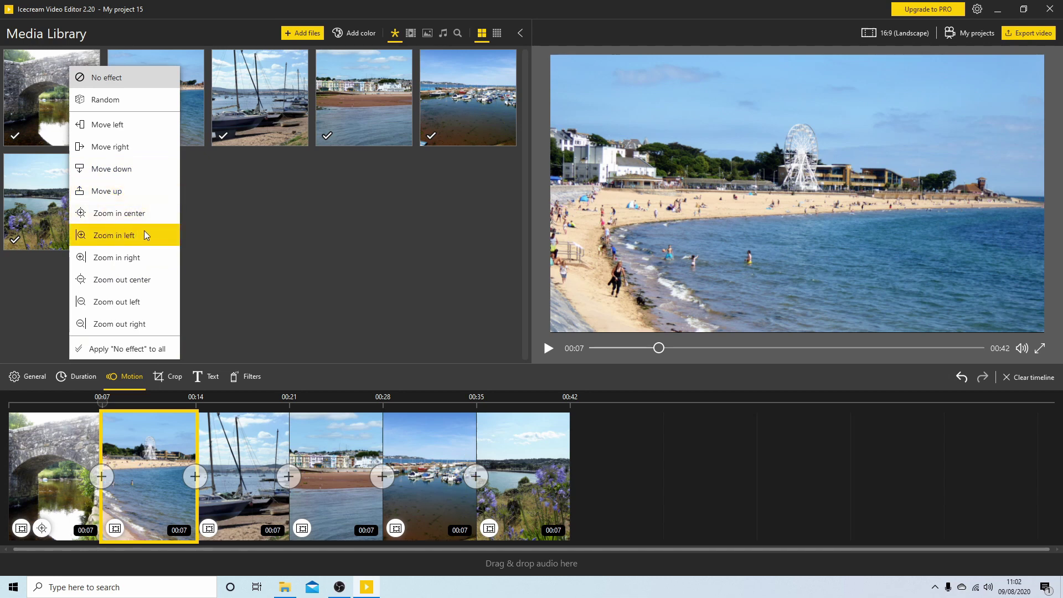
pyautogui.click(134, 258)
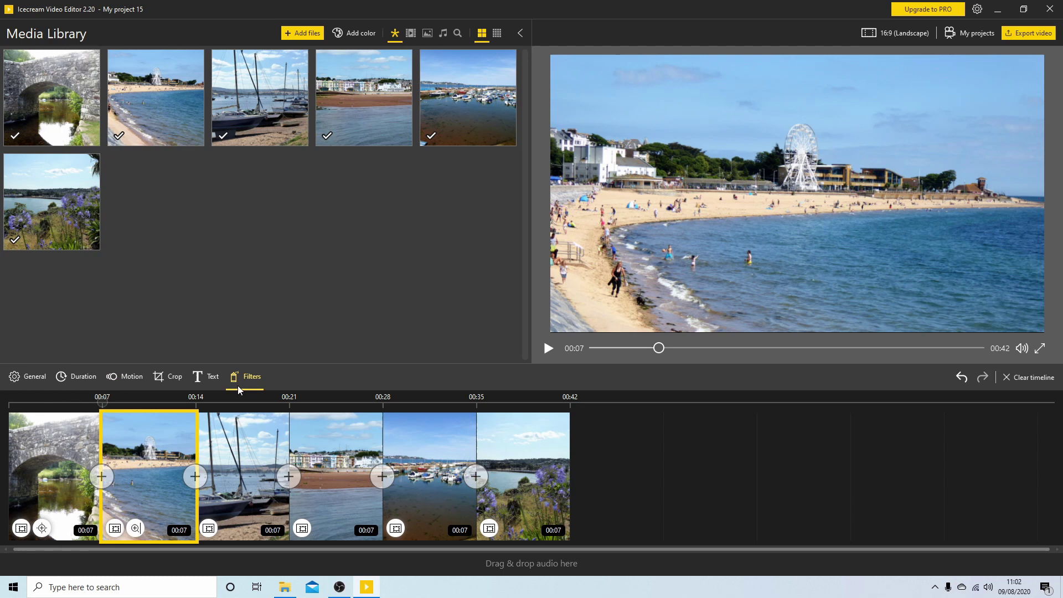
pyautogui.click(544, 349)
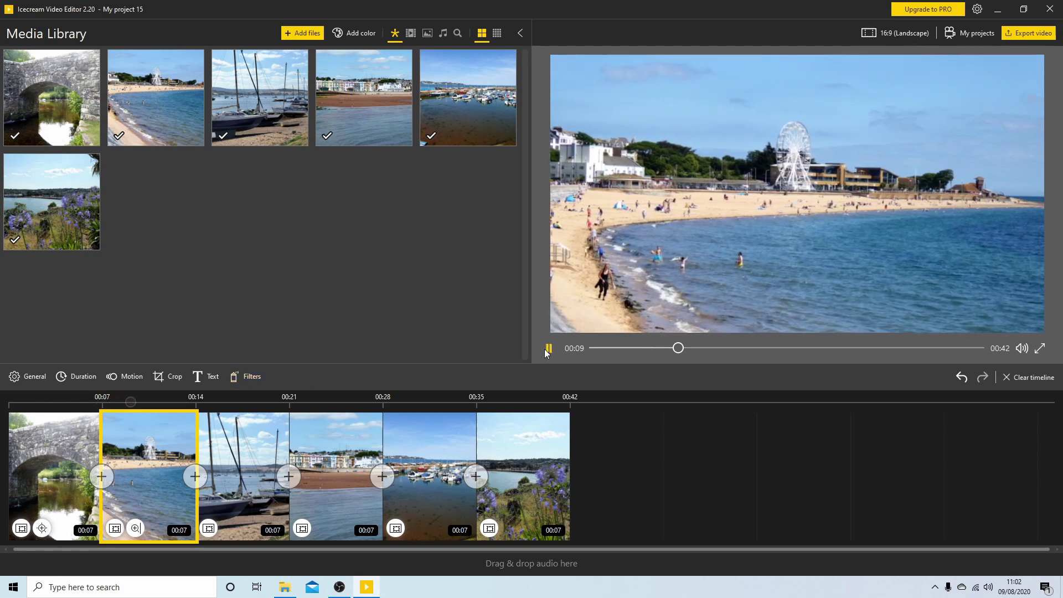
pyautogui.click(549, 347)
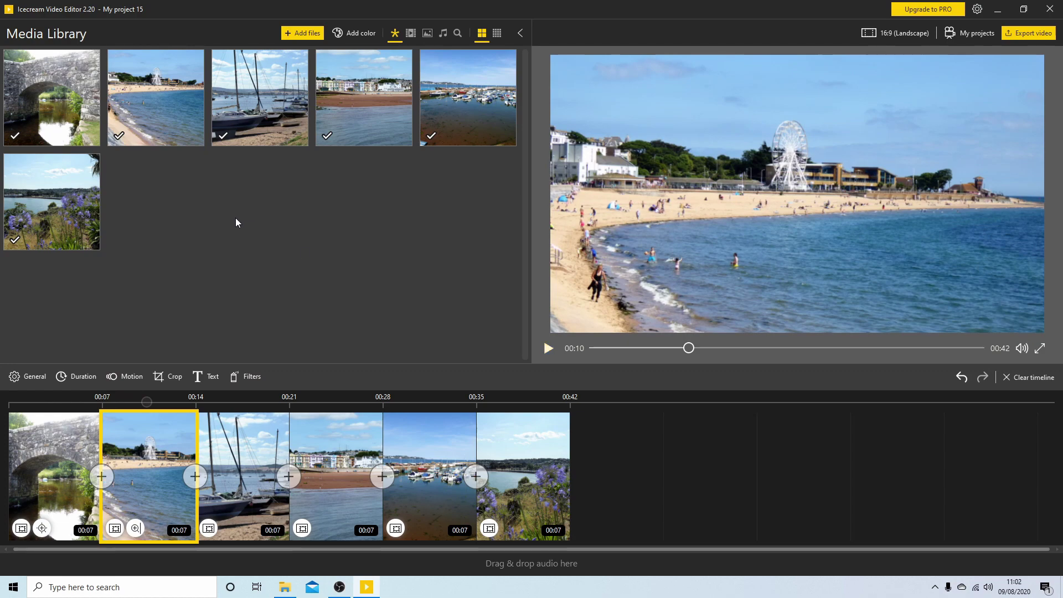
# Apply a zoom-out motion to the boats photo, then reselect the opening bridge photo.
pyautogui.moveTo(243, 476)
pyautogui.click(227, 491)
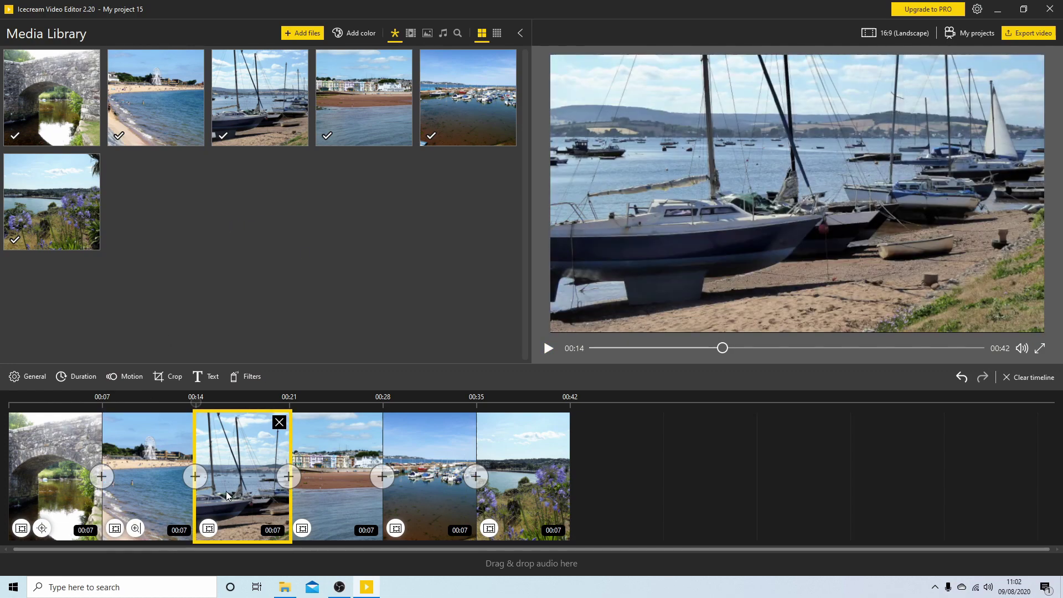
pyautogui.click(128, 381)
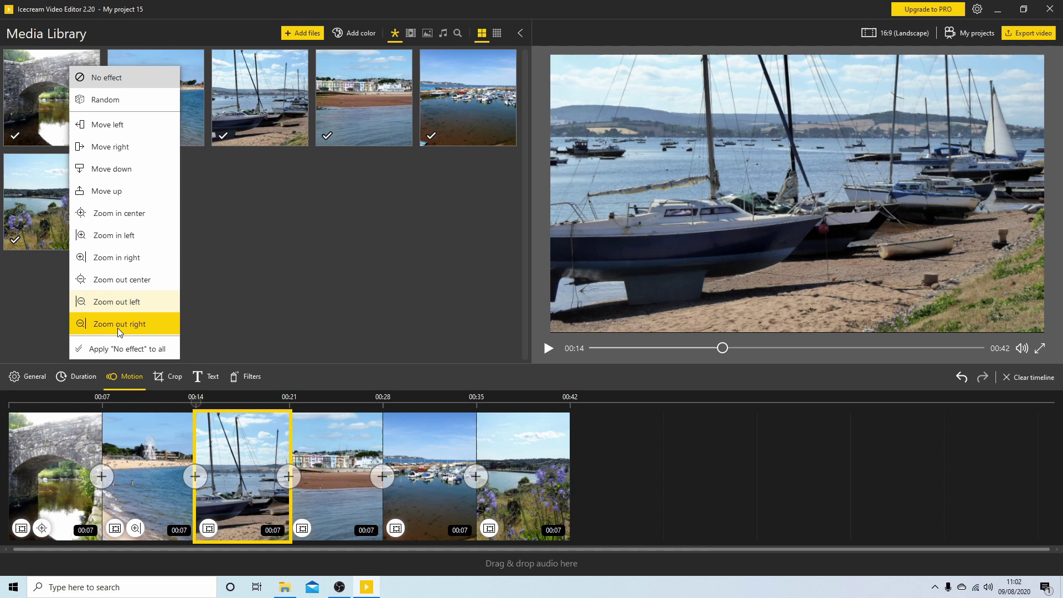
pyautogui.click(131, 323)
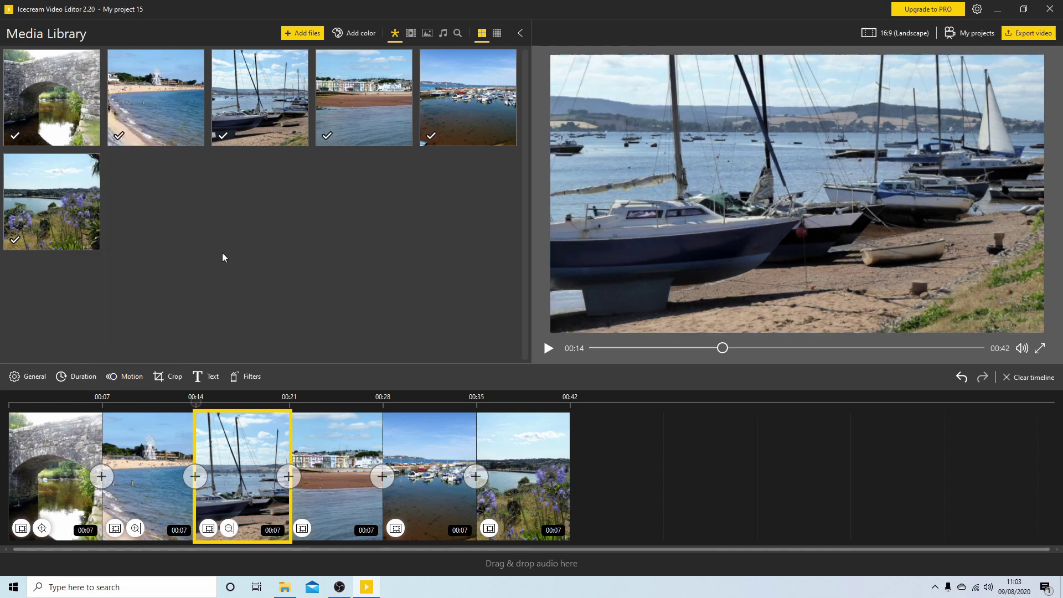
pyautogui.moveTo(242, 475)
pyautogui.click(316, 244)
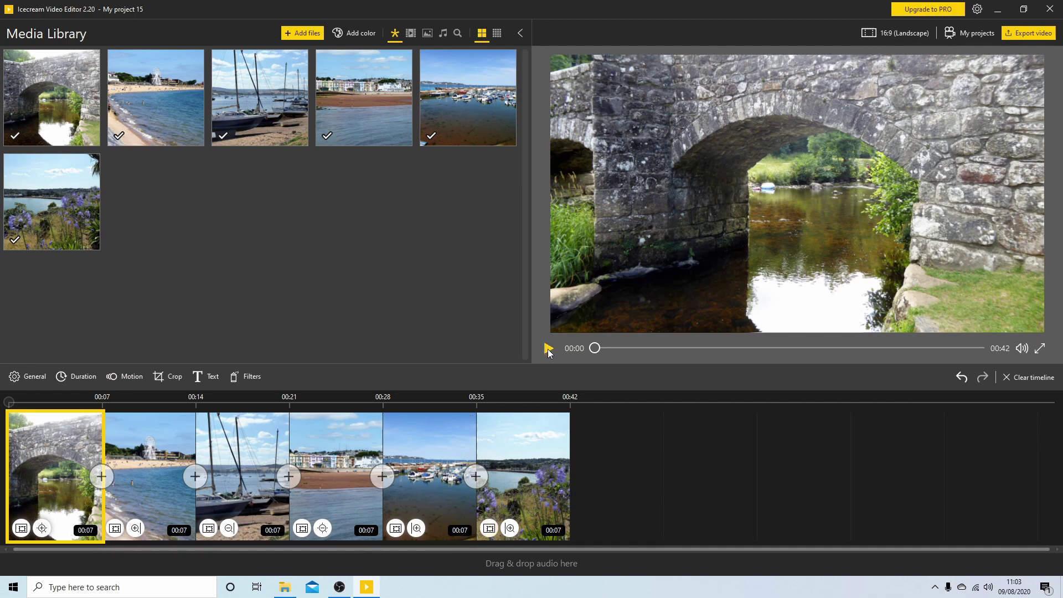
pyautogui.click(549, 349)
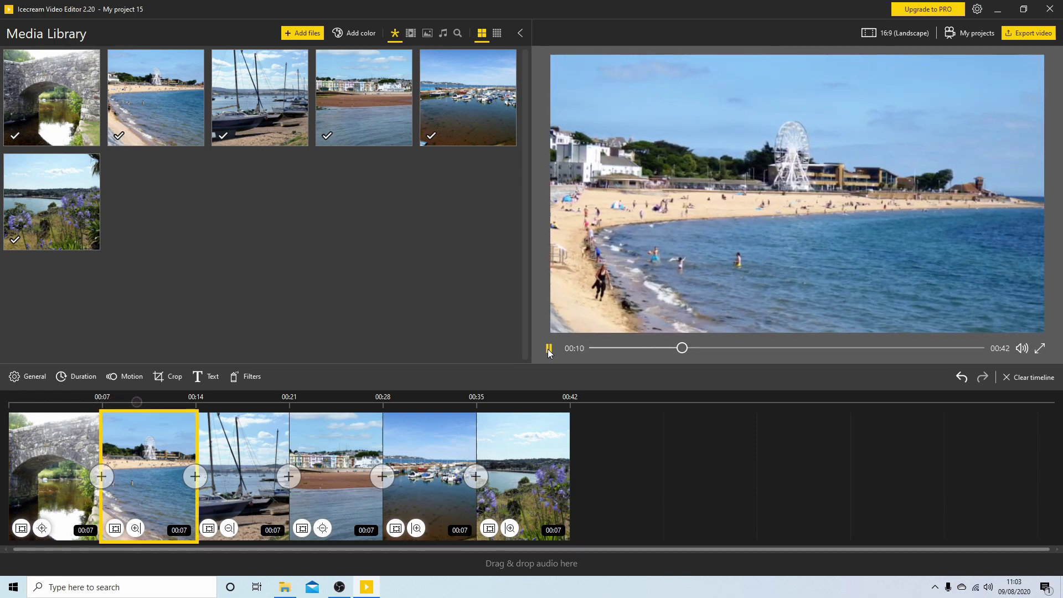
pyautogui.click(548, 349)
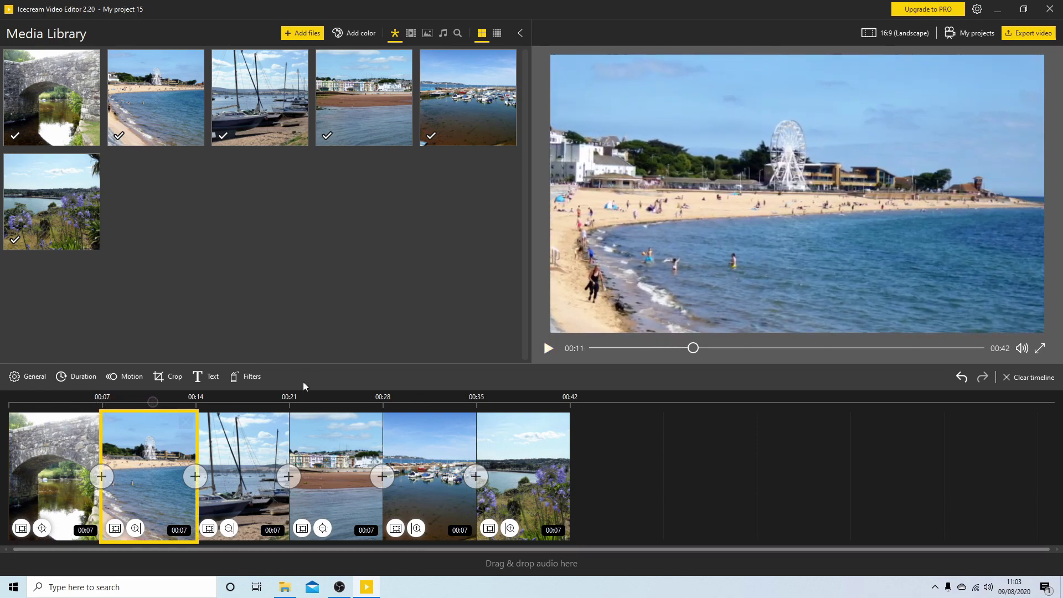
pyautogui.moveTo(124, 398); pyautogui.dragTo(1, 421)
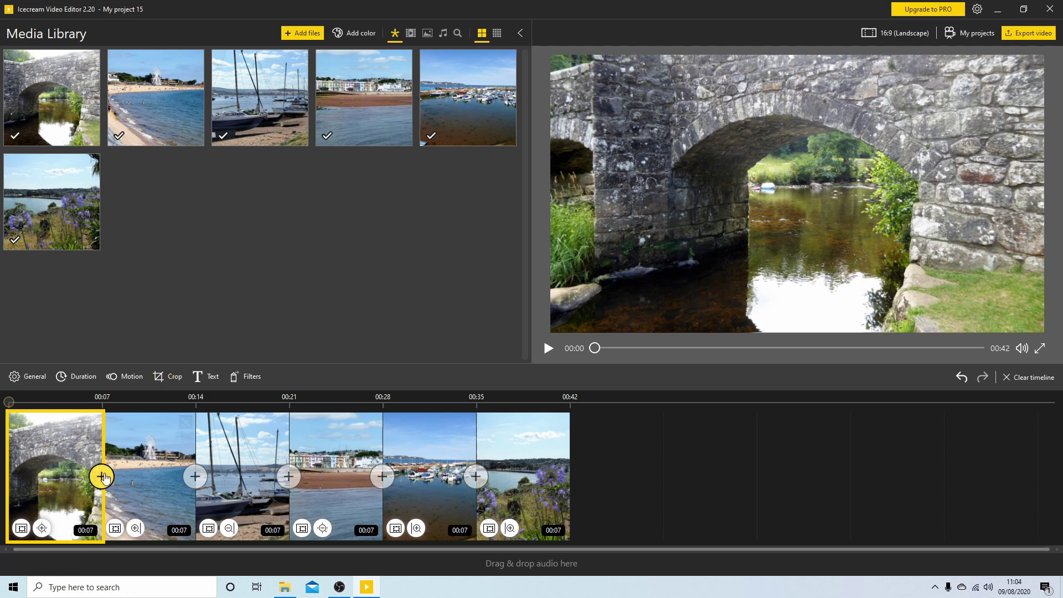
pyautogui.moveTo(100, 476)
pyautogui.click(41, 529)
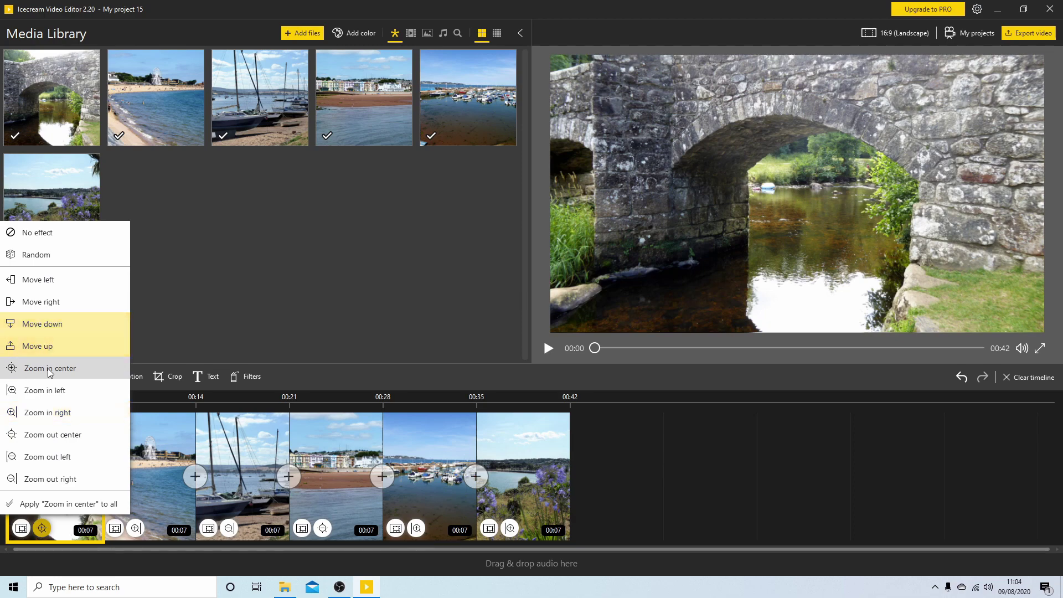
pyautogui.click(253, 289)
pyautogui.moveTo(54, 465)
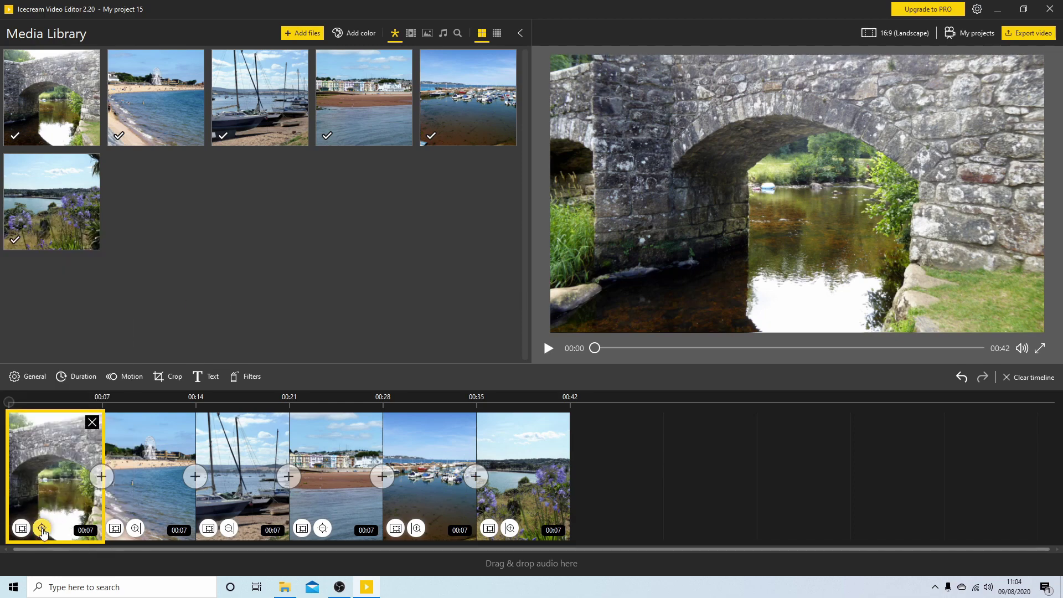
# Add a Dissolve transition at each of the five junctions between the six photo clips.
pyautogui.click(100, 477)
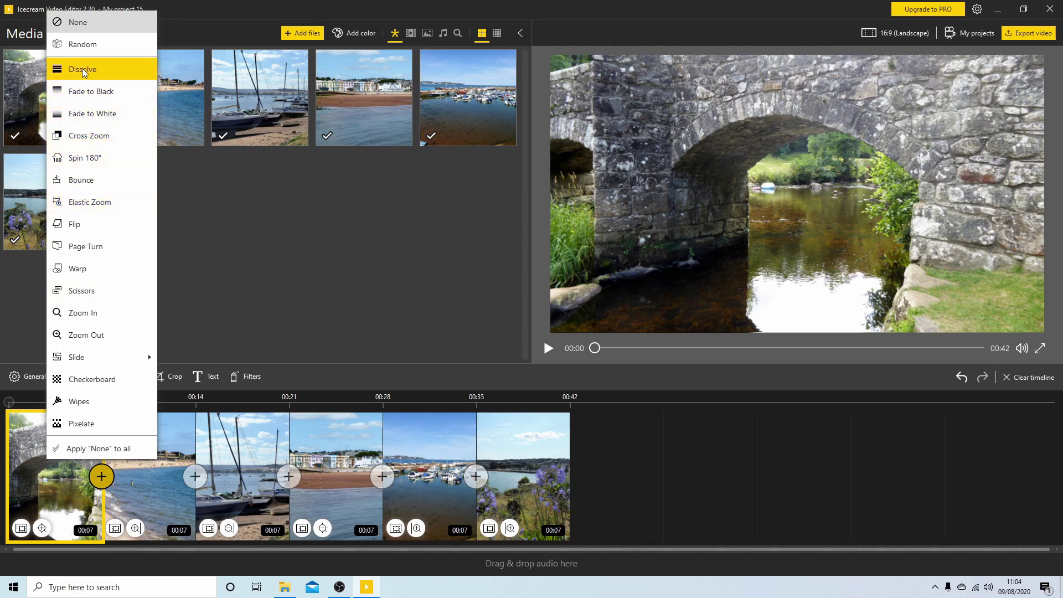
pyautogui.click(83, 69)
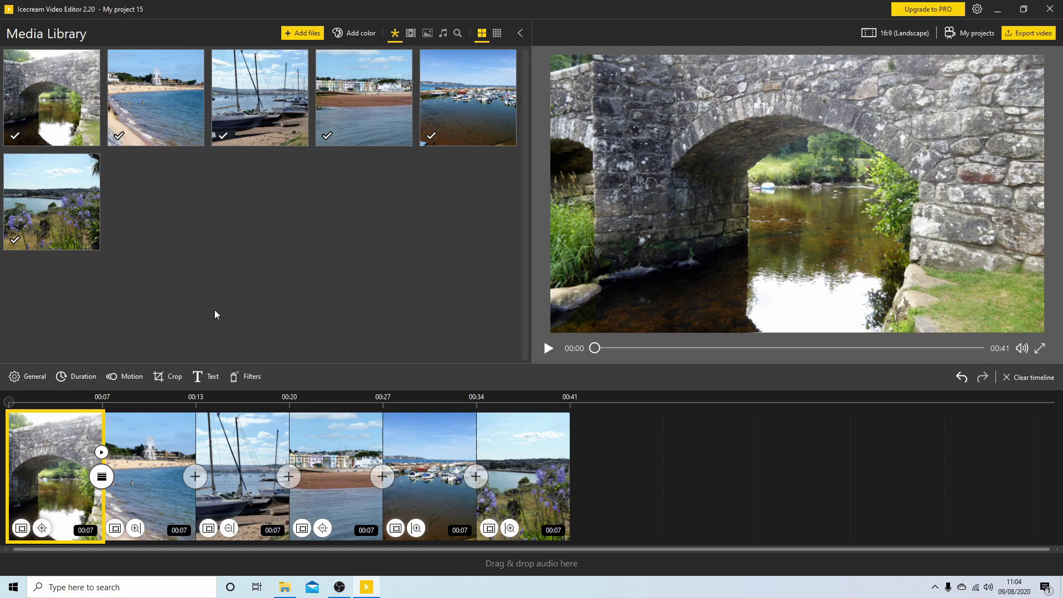
pyautogui.click(194, 476)
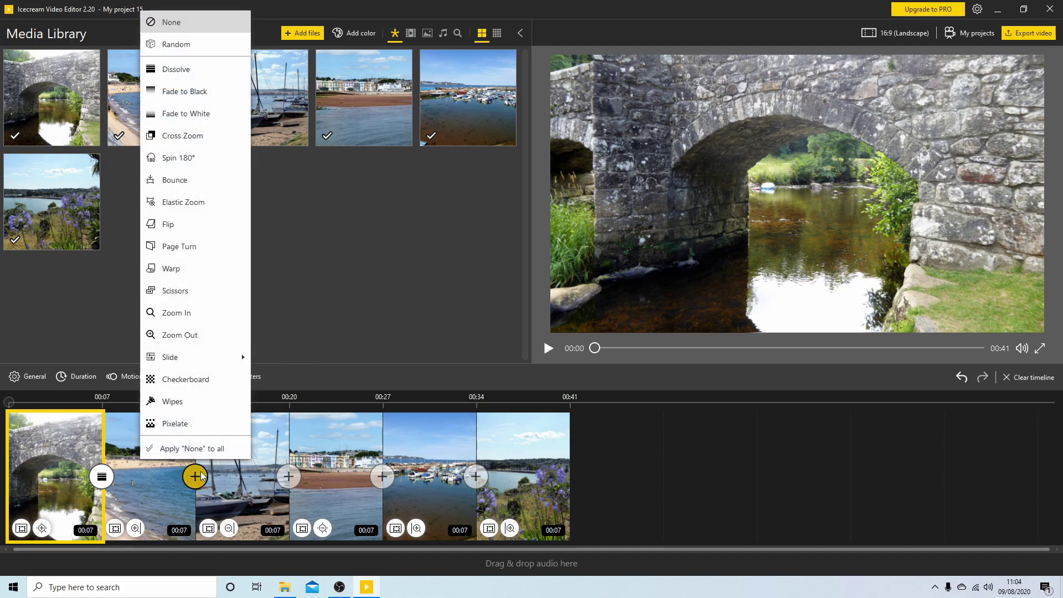
pyautogui.click(186, 71)
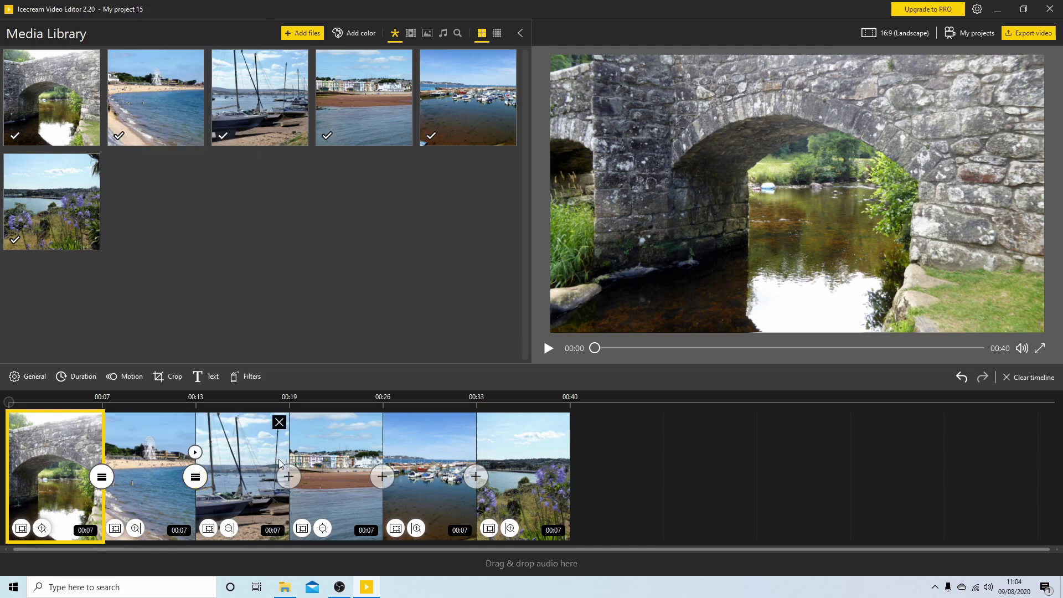
pyautogui.click(286, 475)
pyautogui.click(271, 72)
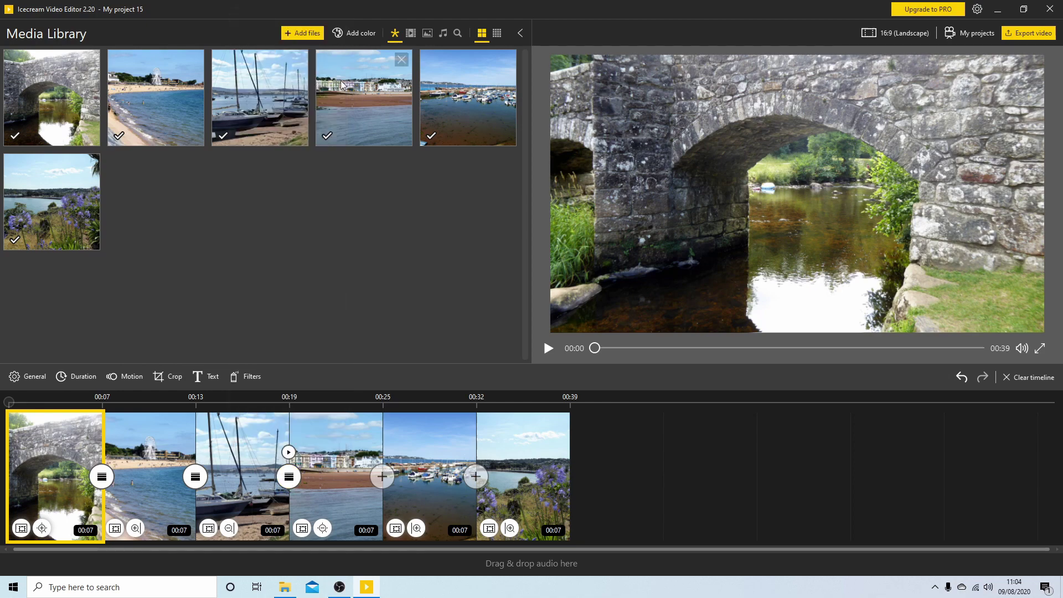
pyautogui.click(381, 476)
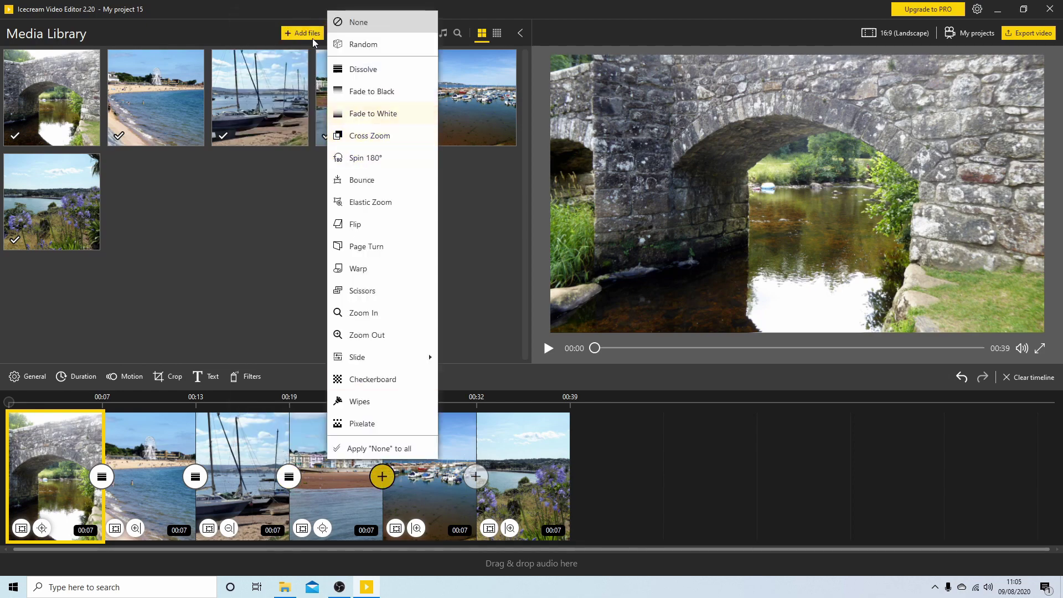
pyautogui.click(362, 70)
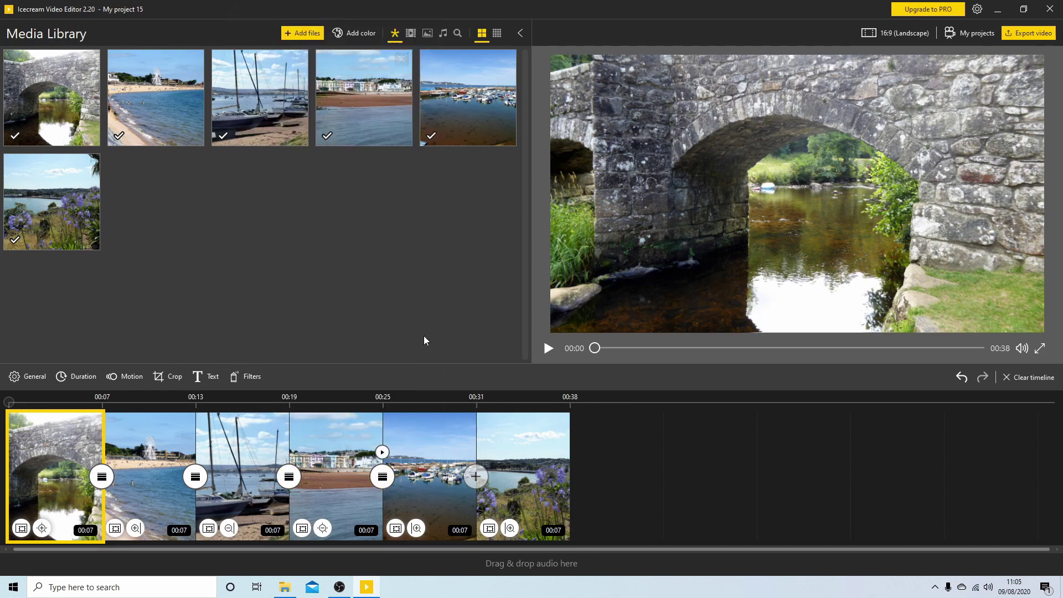
pyautogui.moveTo(430, 465)
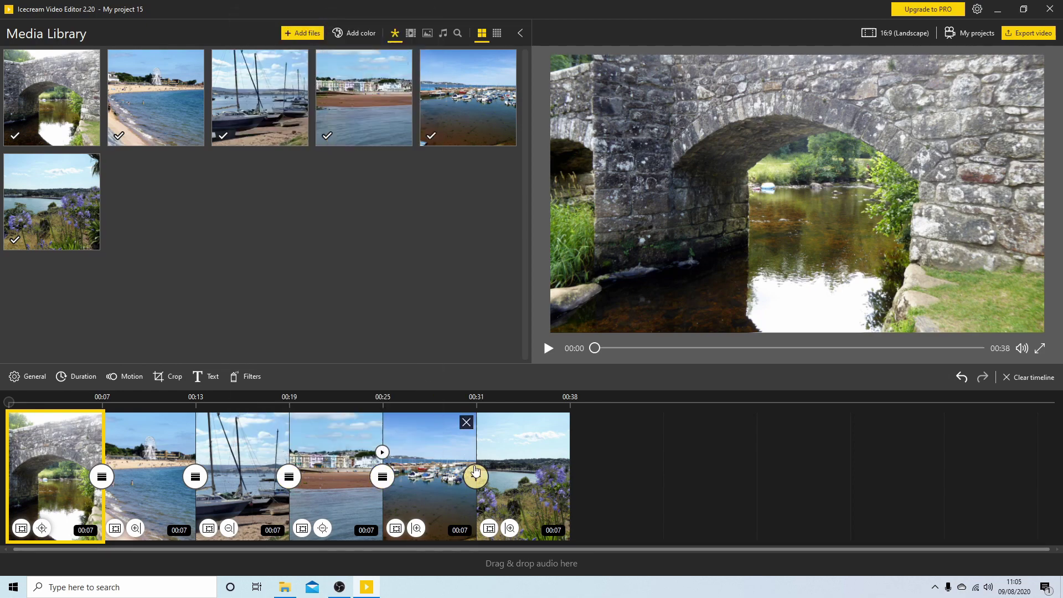
pyautogui.click(475, 475)
pyautogui.click(452, 64)
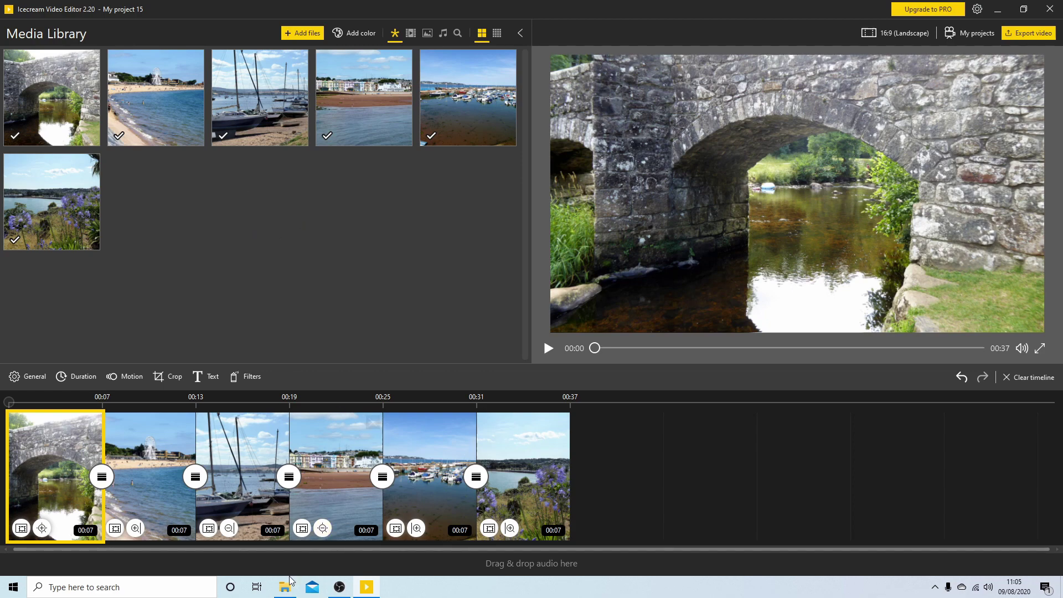
# Import the Esther's Waltz MP3 from Downloads and place it on the audio track.
pyautogui.click(287, 590)
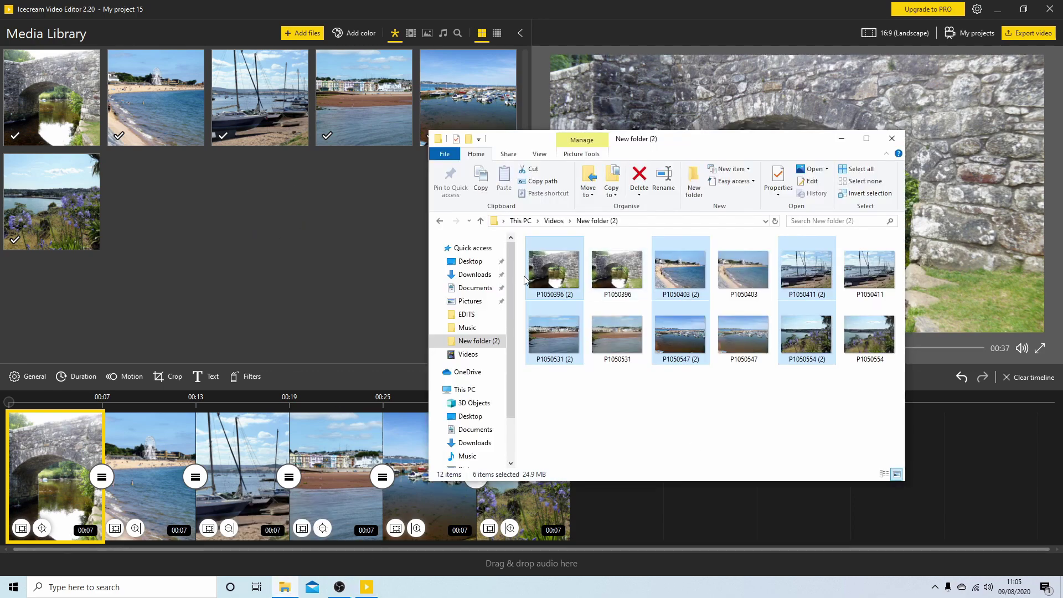
pyautogui.click(474, 274)
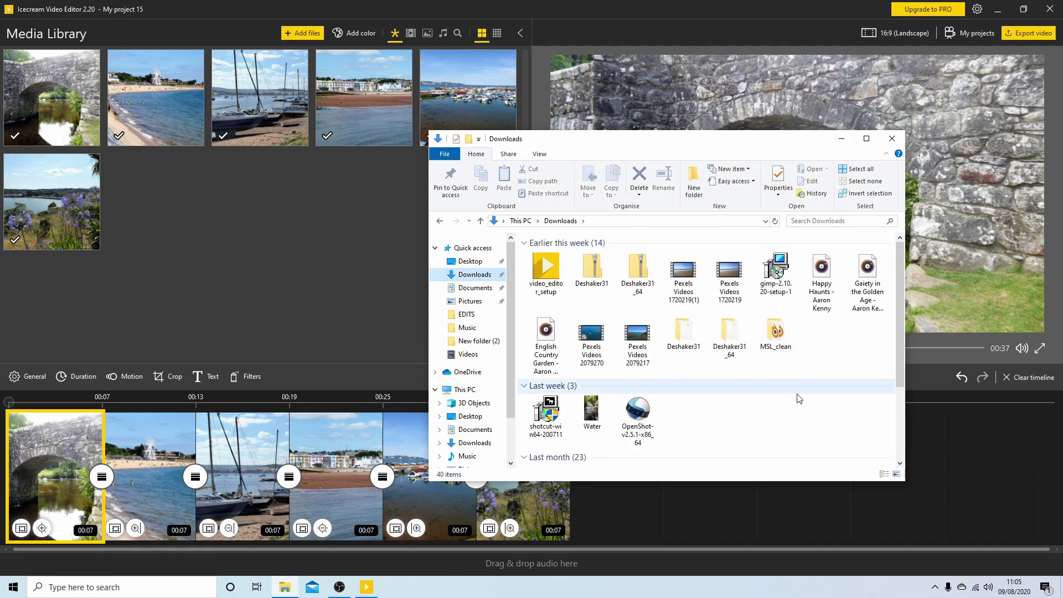
pyautogui.scroll(-3, 753, 402)
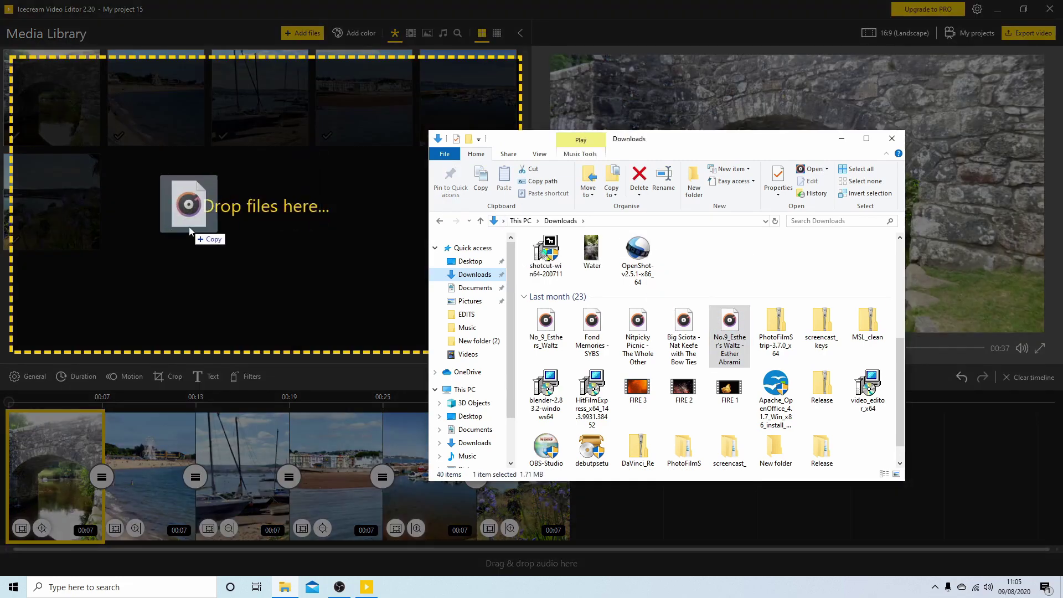
pyautogui.moveTo(725, 297); pyautogui.dragTo(189, 227)
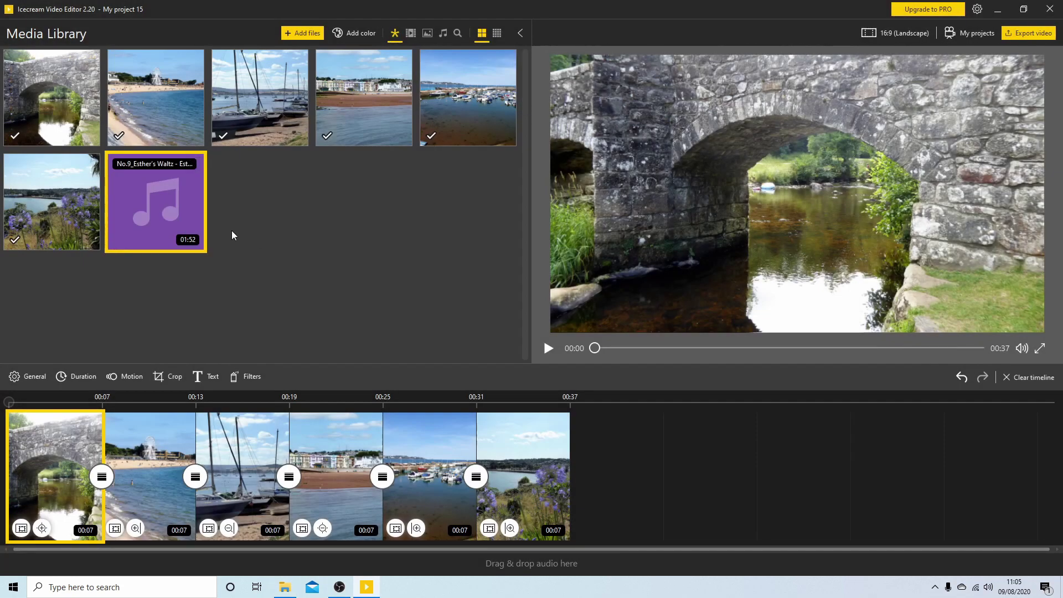
pyautogui.moveTo(145, 193)
pyautogui.mouseDown()
pyautogui.moveTo(387, 448)
pyautogui.moveTo(261, 561)
pyautogui.mouseUp()
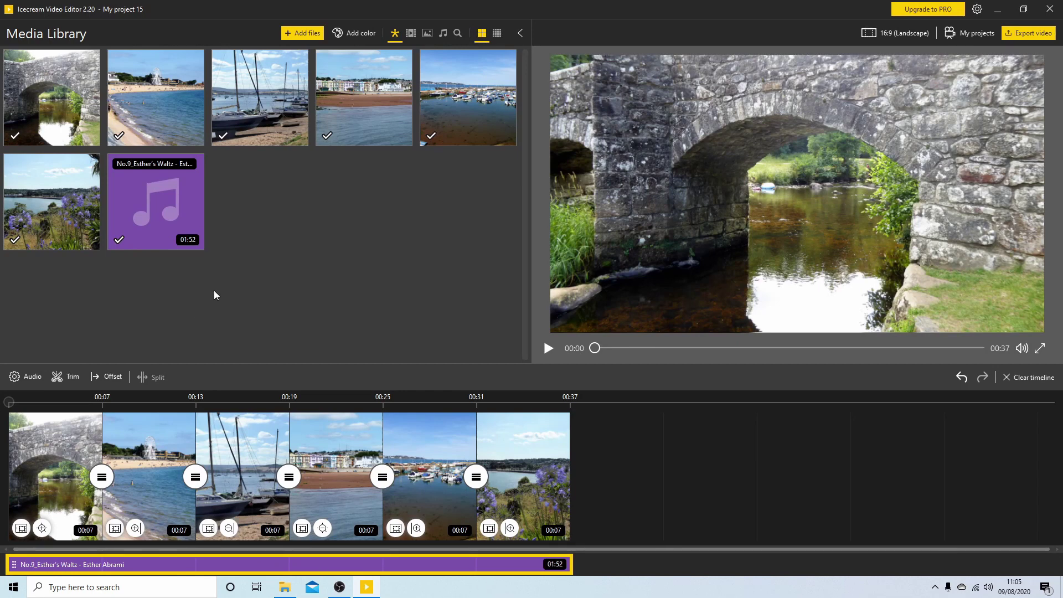
pyautogui.click(546, 353)
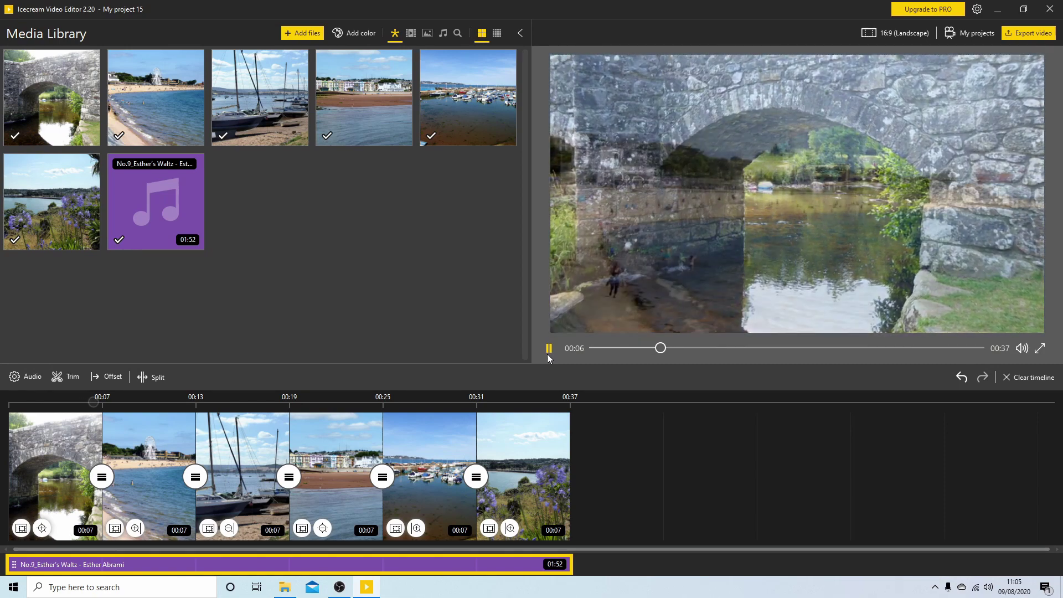
pyautogui.click(547, 356)
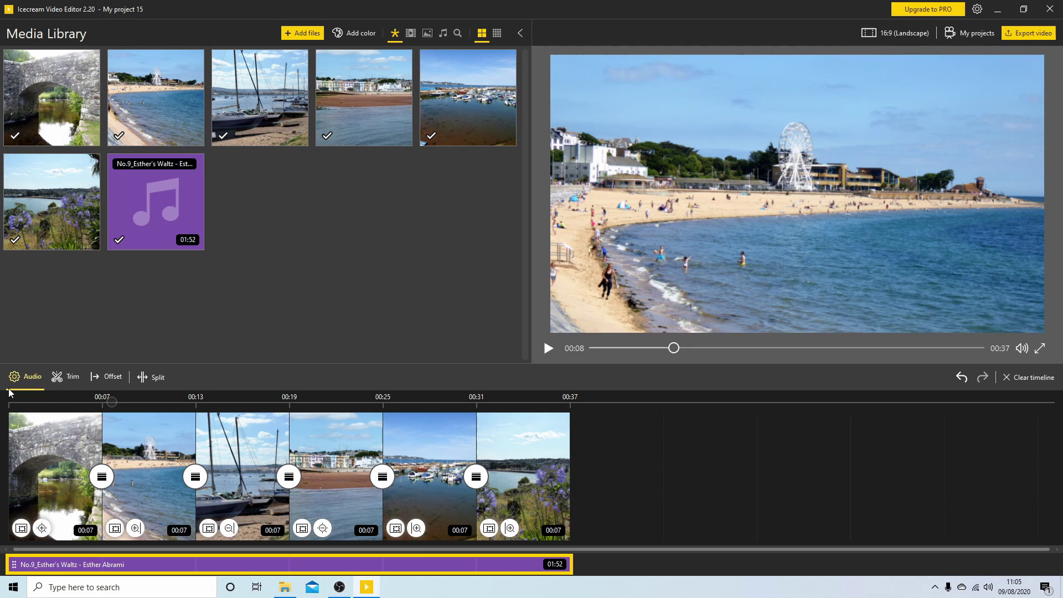
# Give Esther's Waltz a 5-second (00:05) fade-in in the audio settings.
pyautogui.click(23, 378)
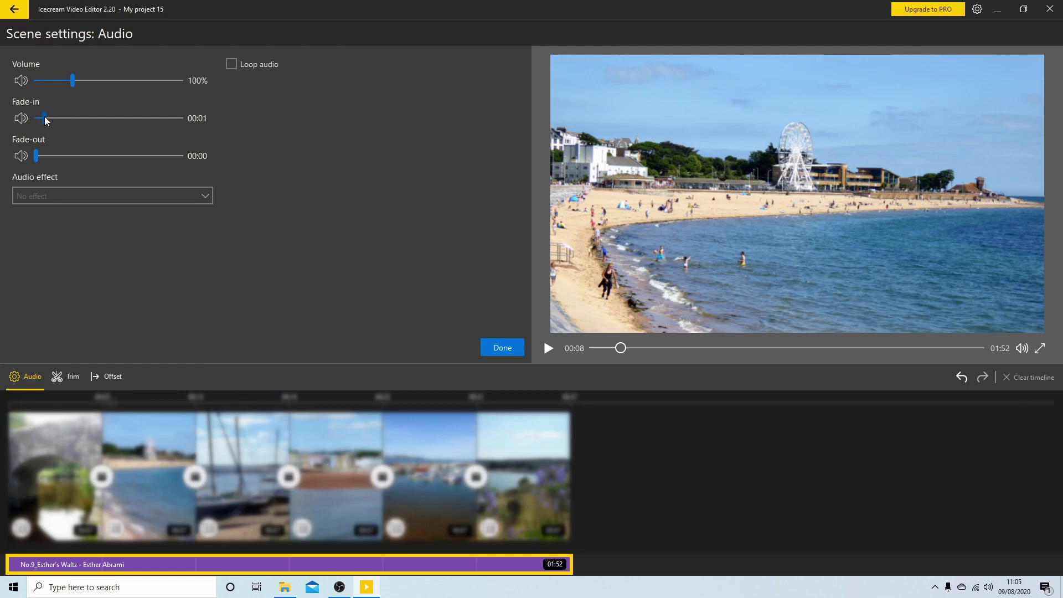
pyautogui.click(103, 115)
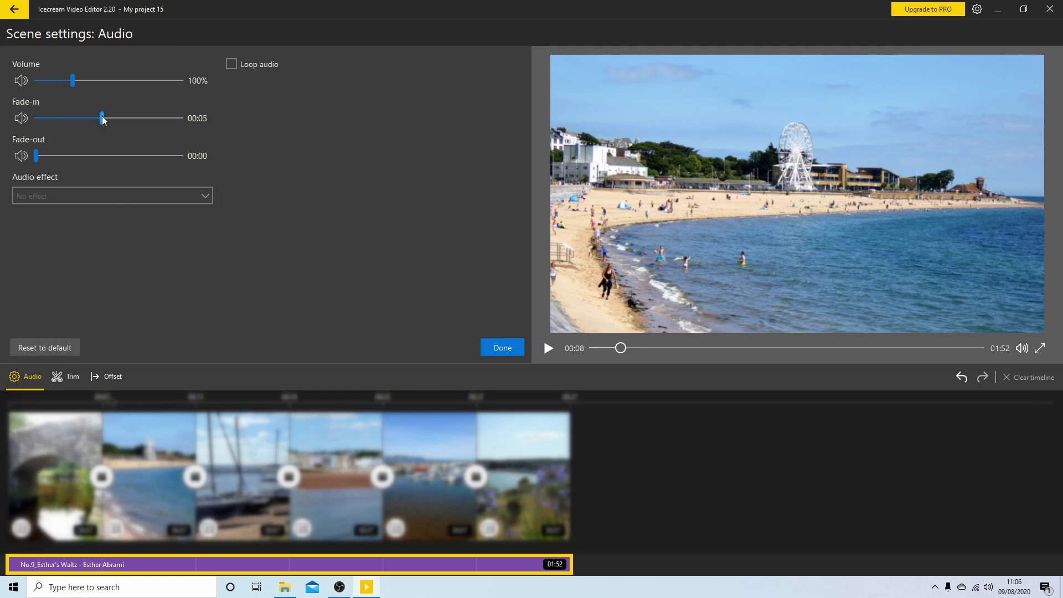
pyautogui.click(501, 352)
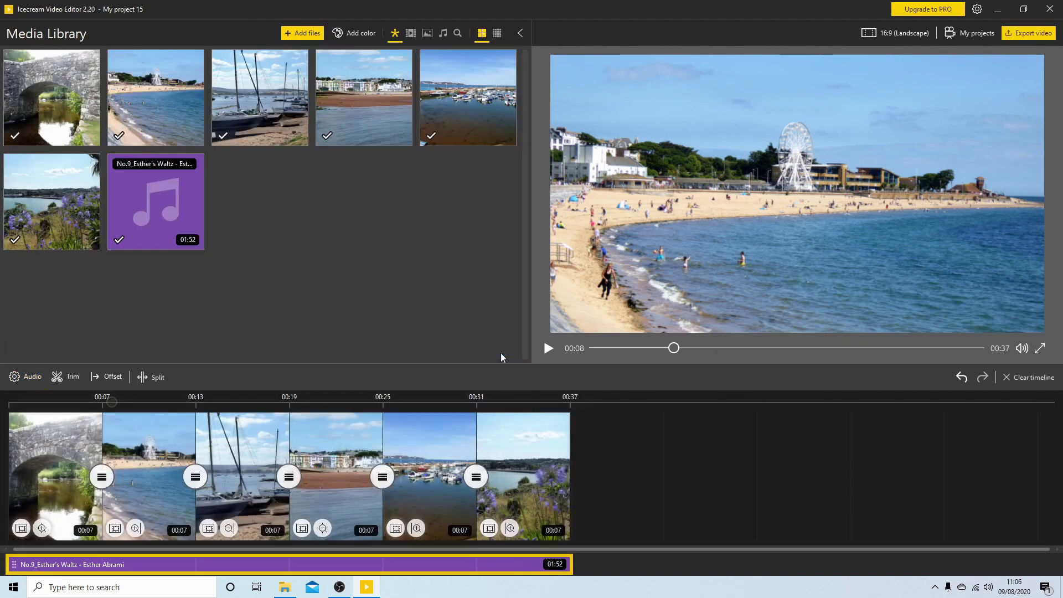
# Play the slideshow ending from about 00:29, then reopen Esther's Waltz's audio settings.
pyautogui.click(446, 405)
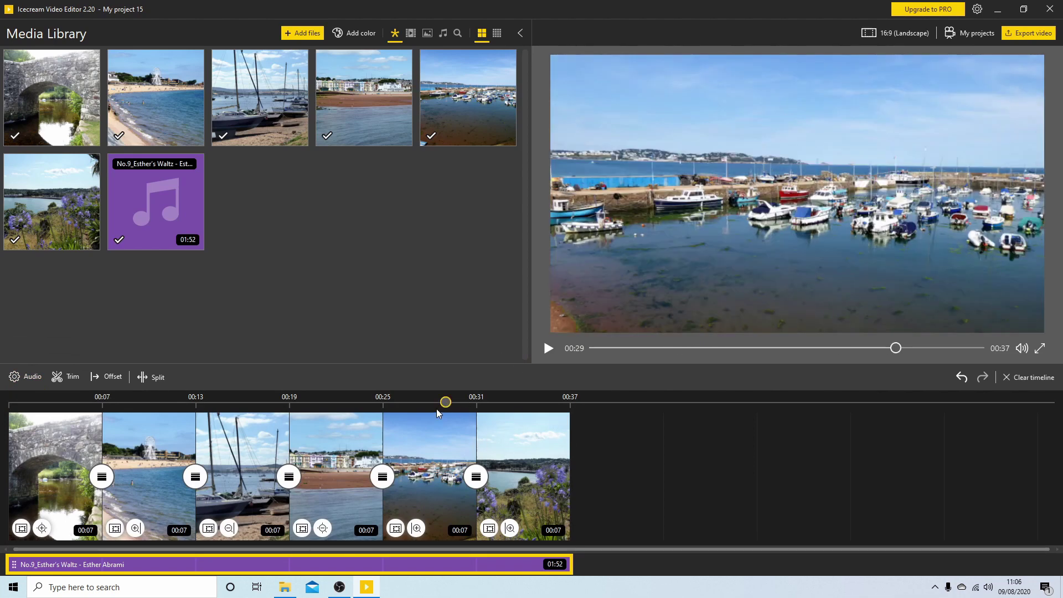
pyautogui.click(547, 353)
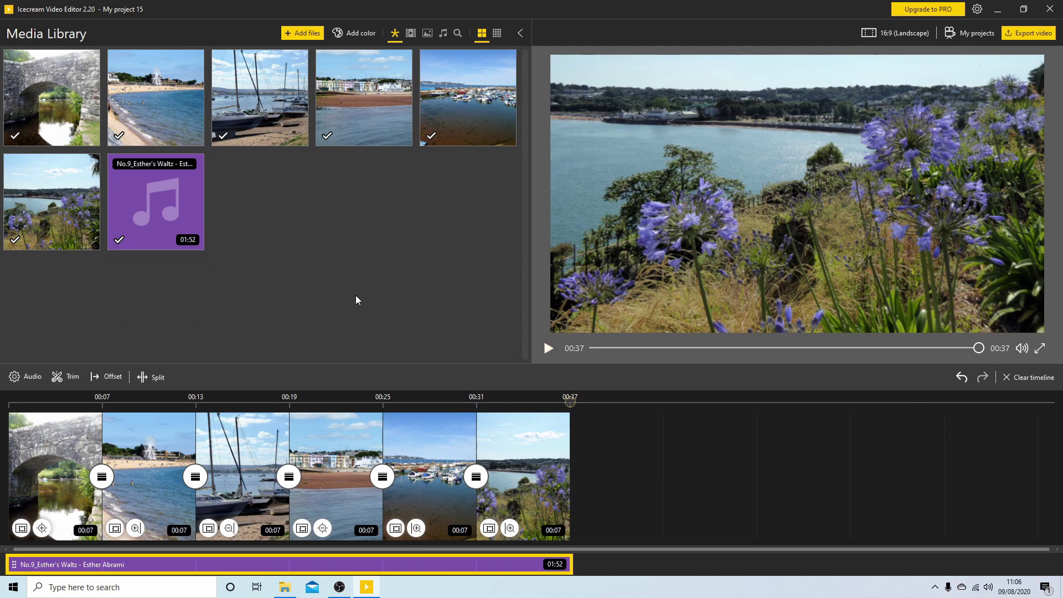
pyautogui.click(25, 378)
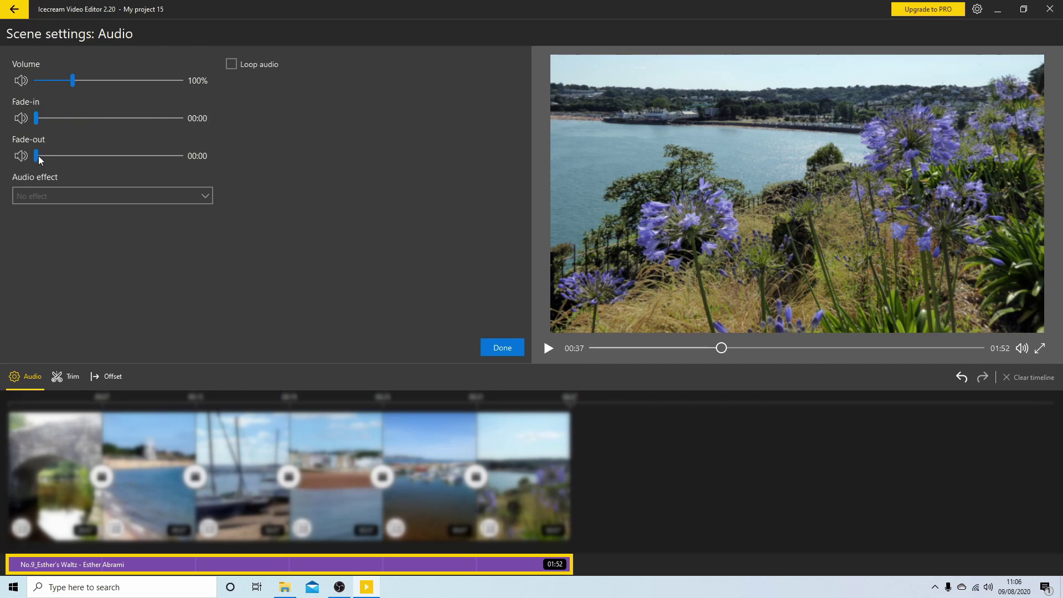
# Give Esther's Waltz a 5-second fade-out, replay the ending from 00:29, and recheck the settings.
pyautogui.moveTo(77, 153); pyautogui.dragTo(104, 156)
pyautogui.click(498, 348)
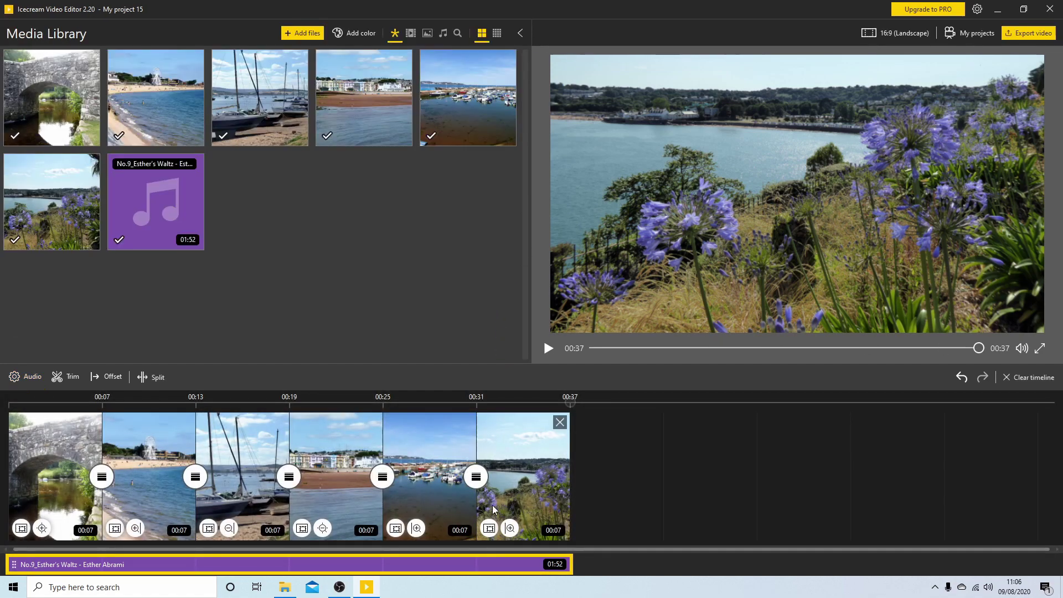
pyautogui.click(452, 396)
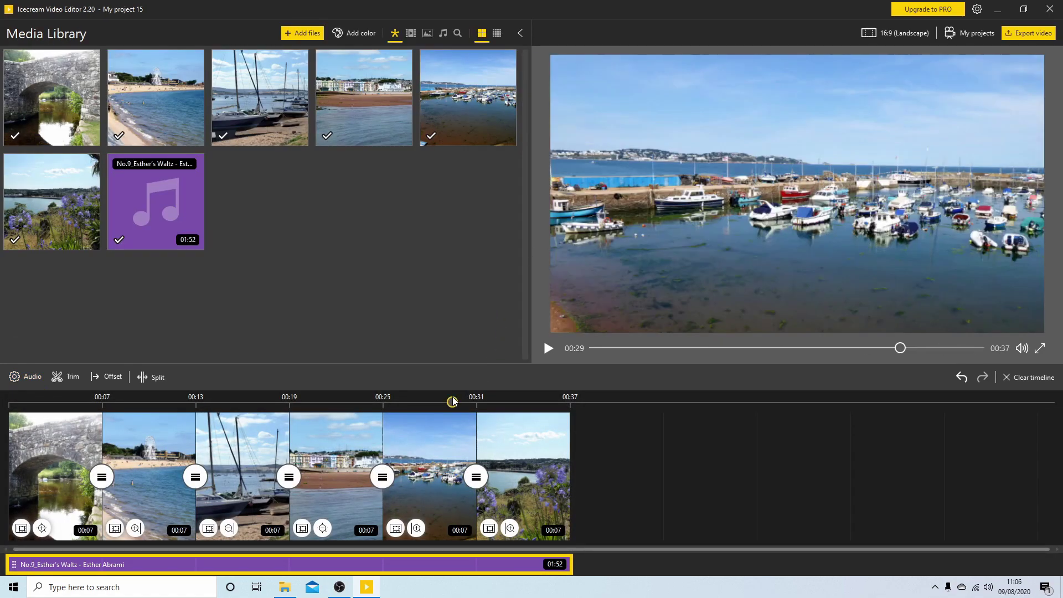
pyautogui.click(548, 350)
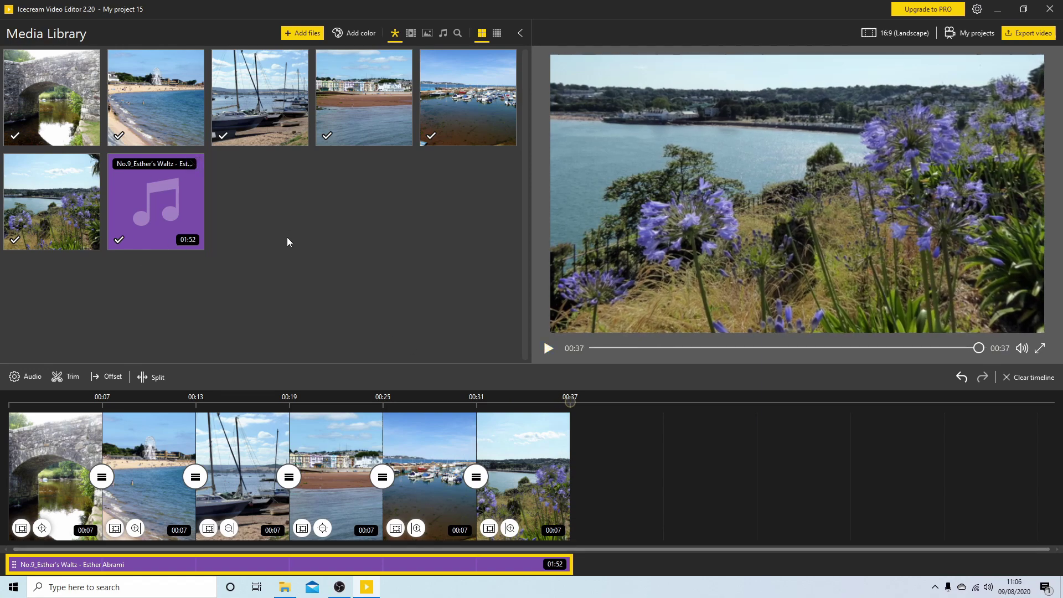
pyautogui.click(16, 377)
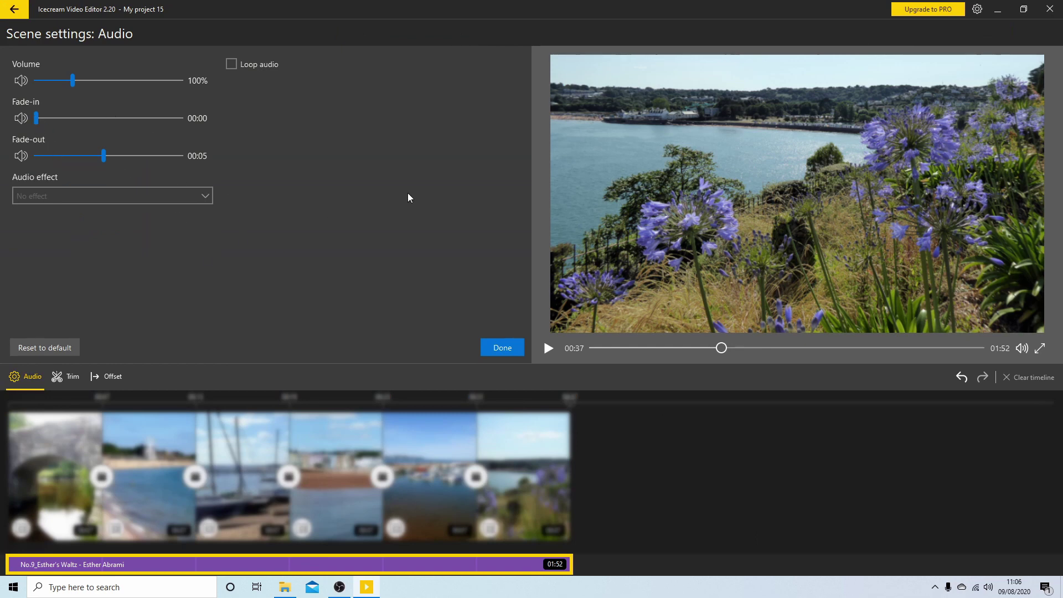
pyautogui.click(509, 346)
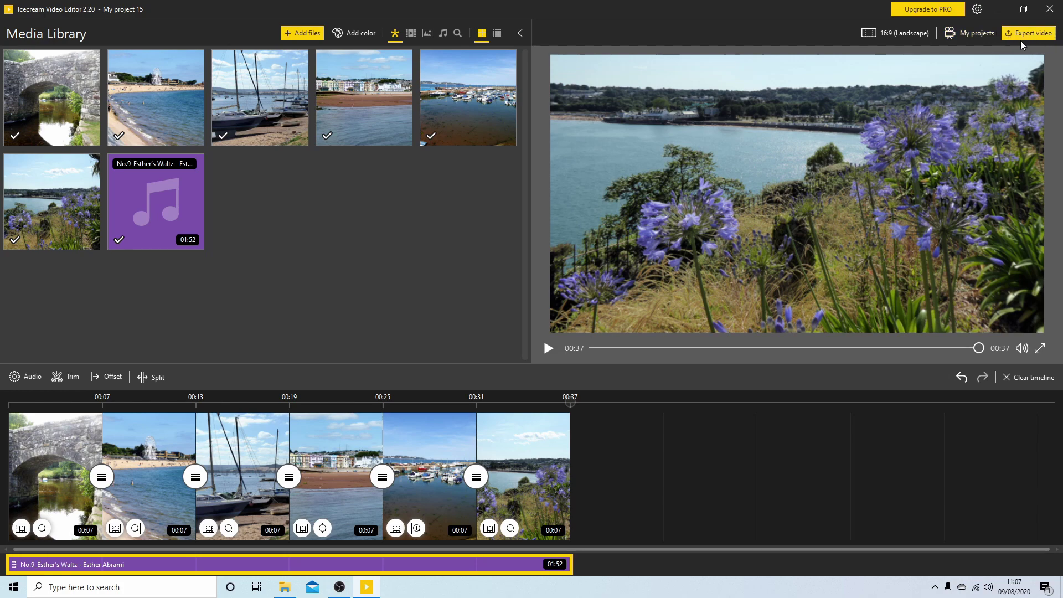
# Name the export file SLIDE and keep the Desktop as its save folder.
pyautogui.click(1043, 35)
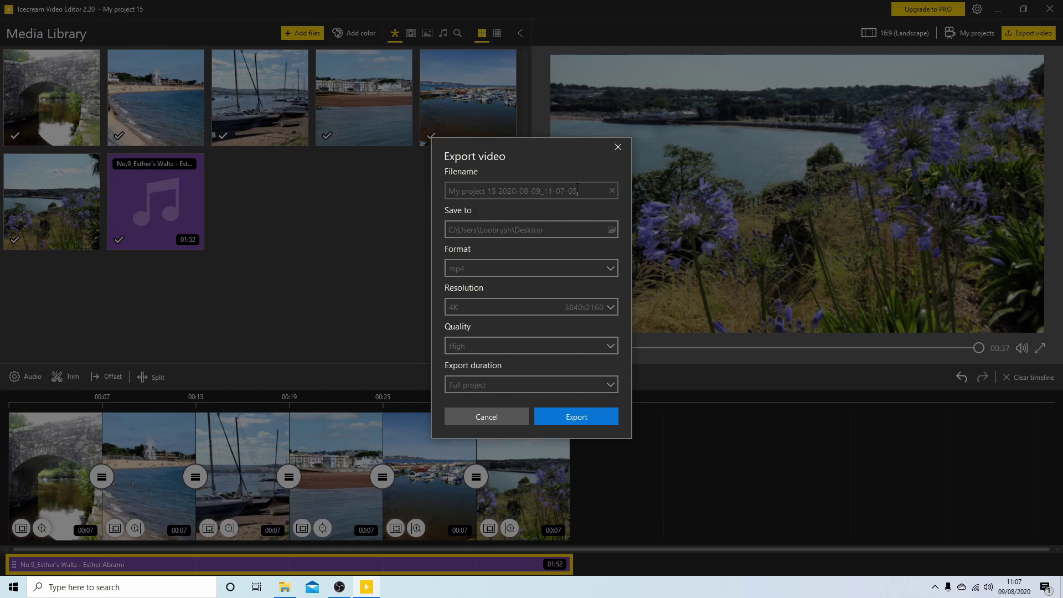
pyautogui.moveTo(577, 190); pyautogui.dragTo(352, 262)
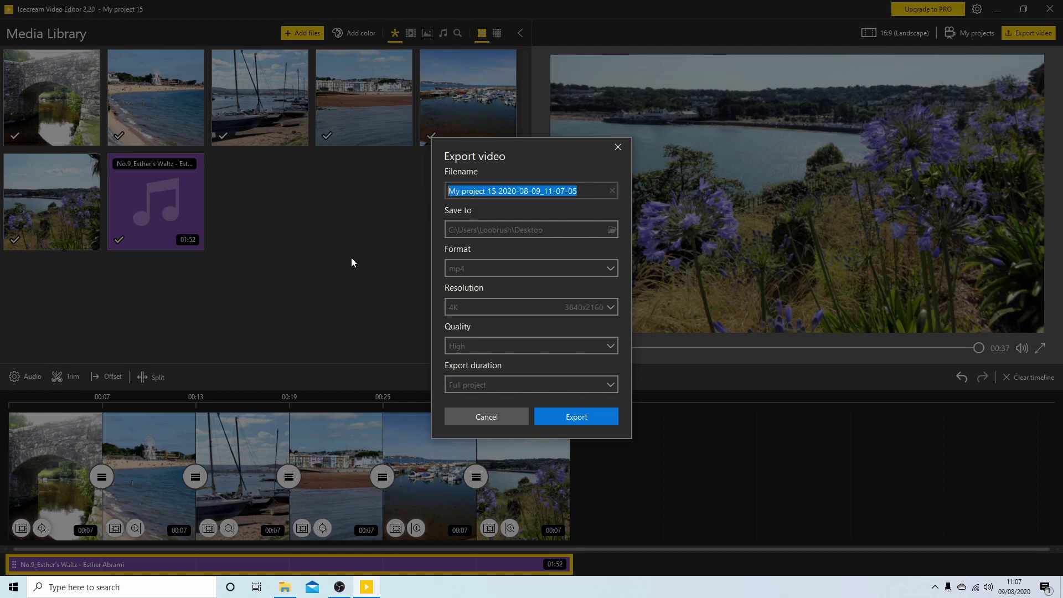
pyautogui.write('S')
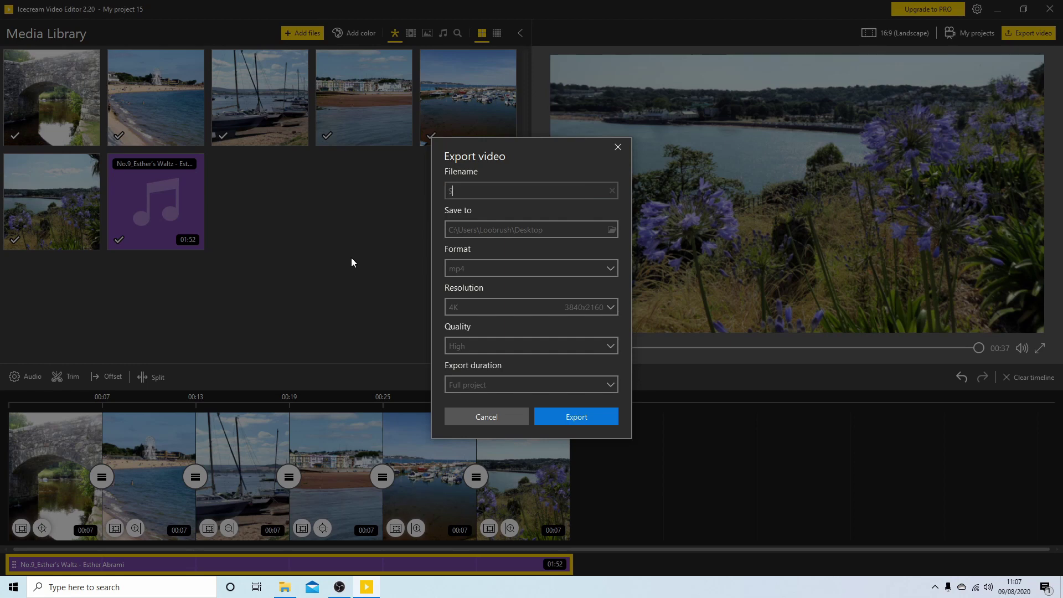
pyautogui.write('LIDES')
pyautogui.press('BackSpace')
pyautogui.press('BackSpace')
pyautogui.write('E')
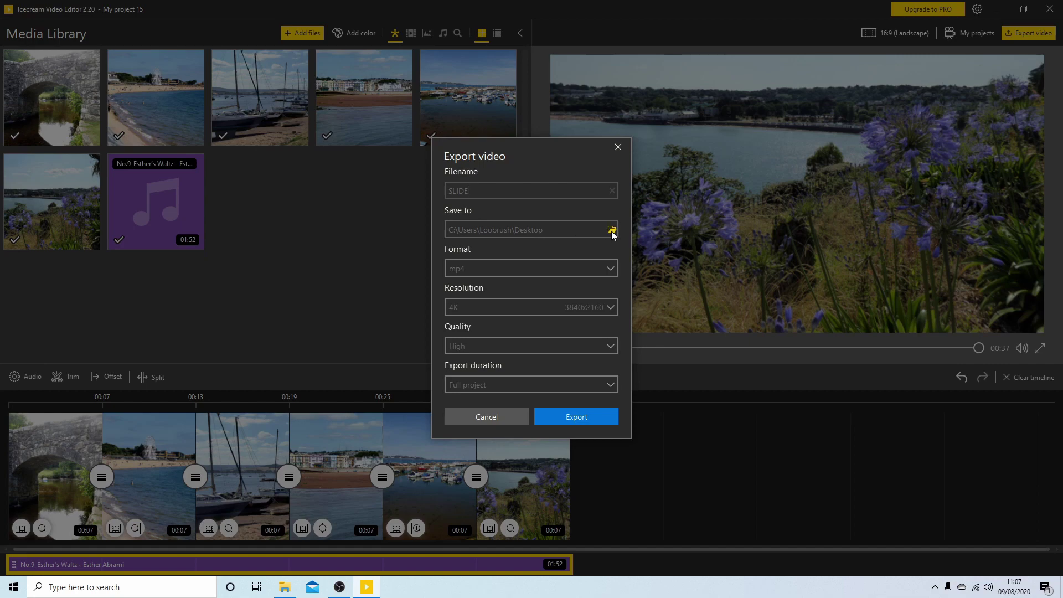
pyautogui.click(612, 230)
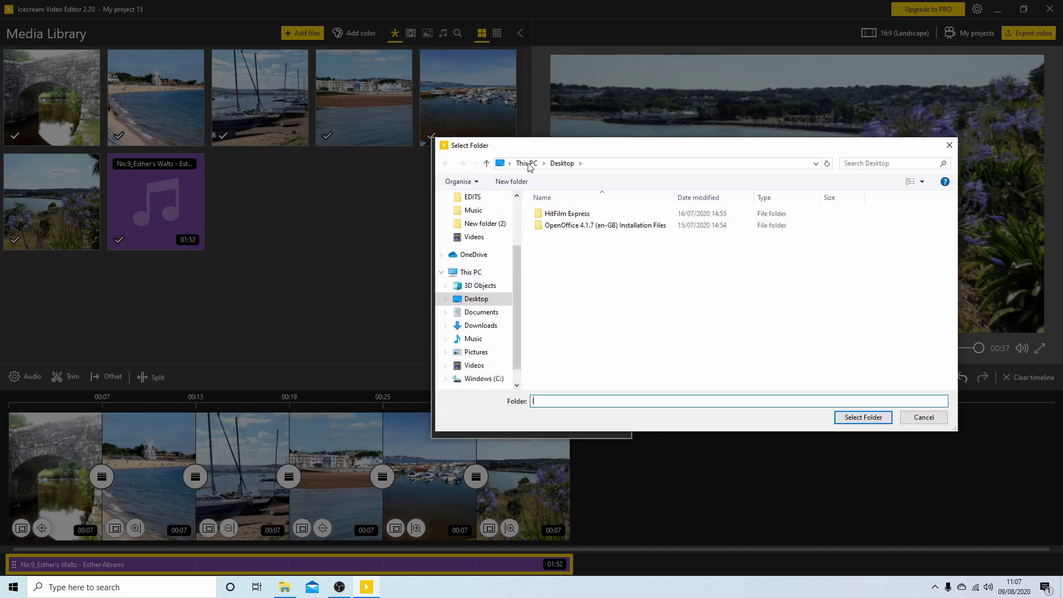
pyautogui.click(947, 148)
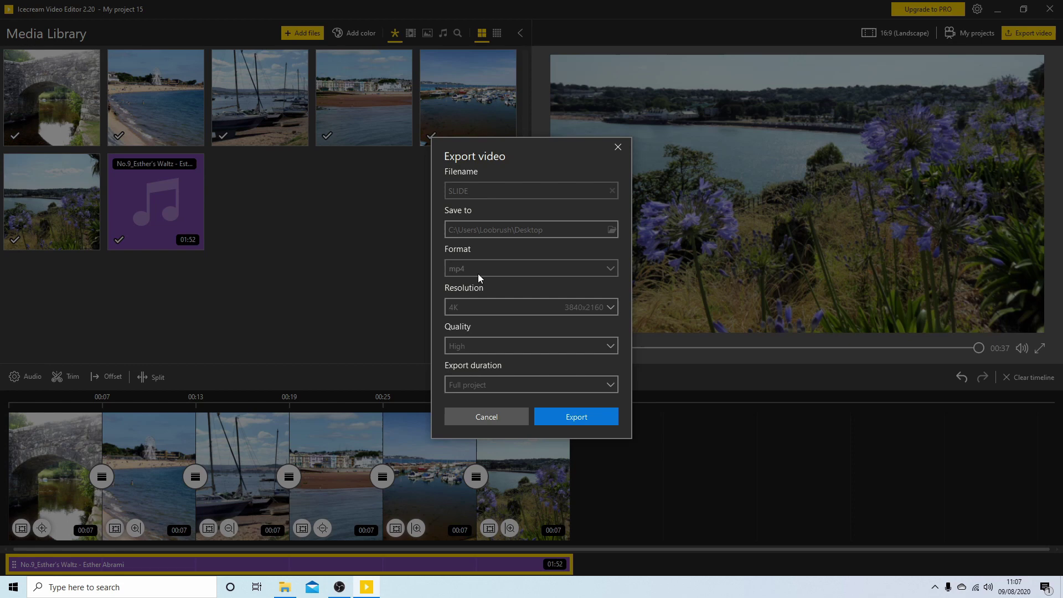
pyautogui.click(613, 270)
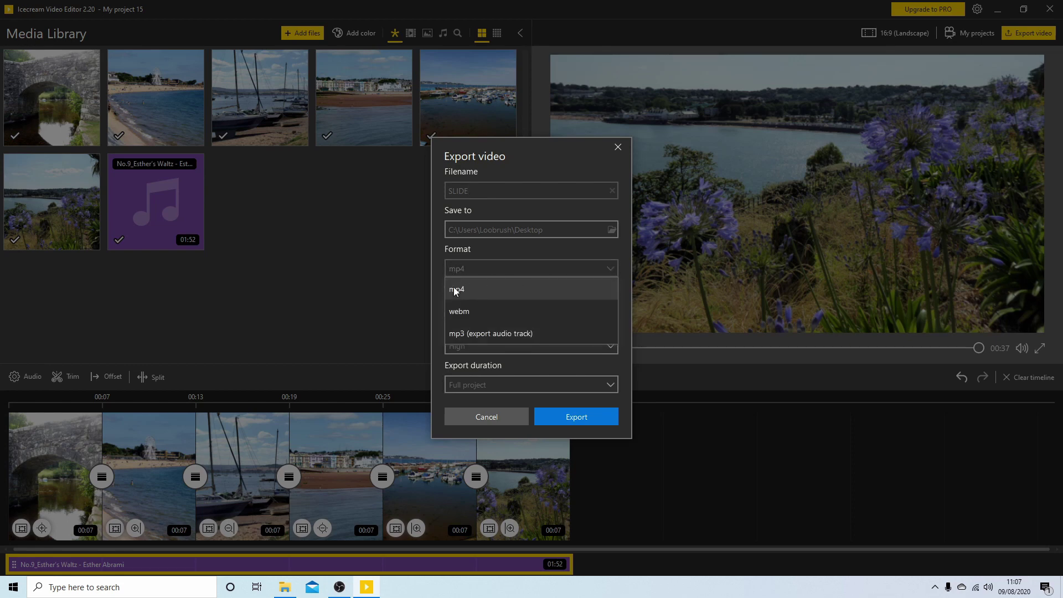
pyautogui.click(434, 341)
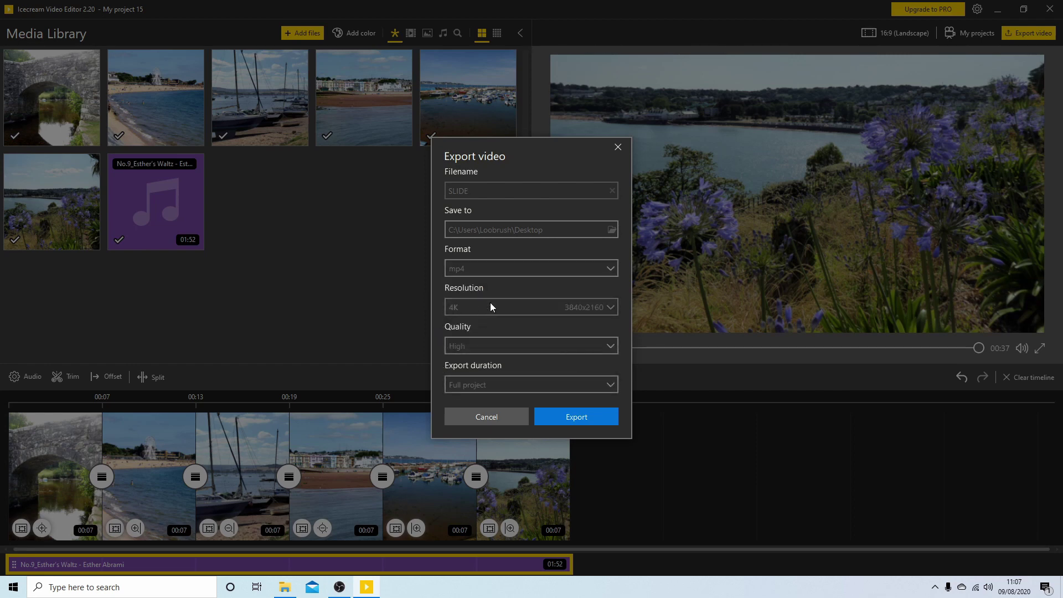
pyautogui.click(612, 308)
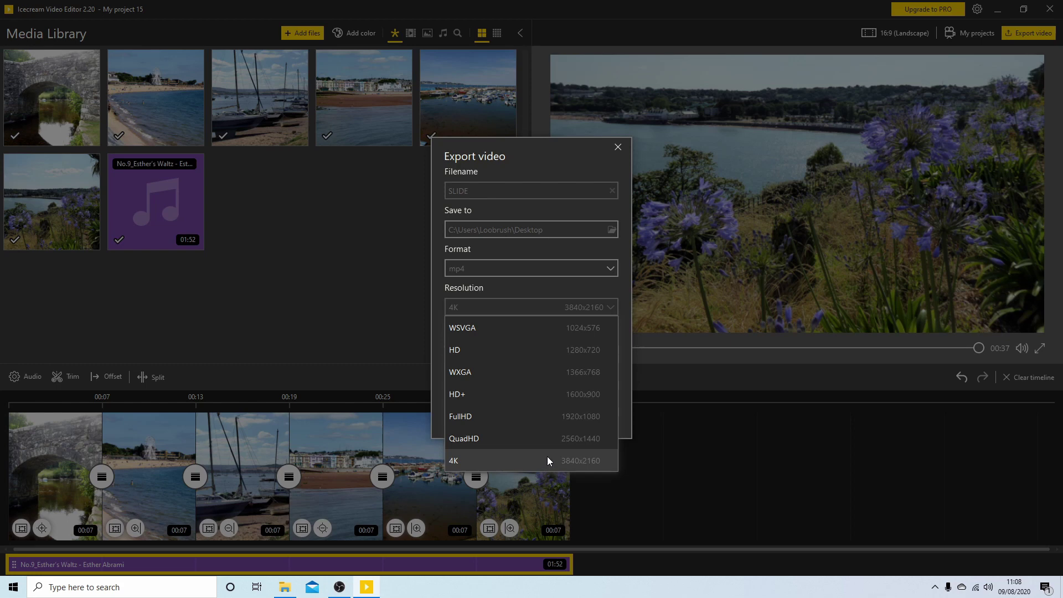
pyautogui.click(630, 417)
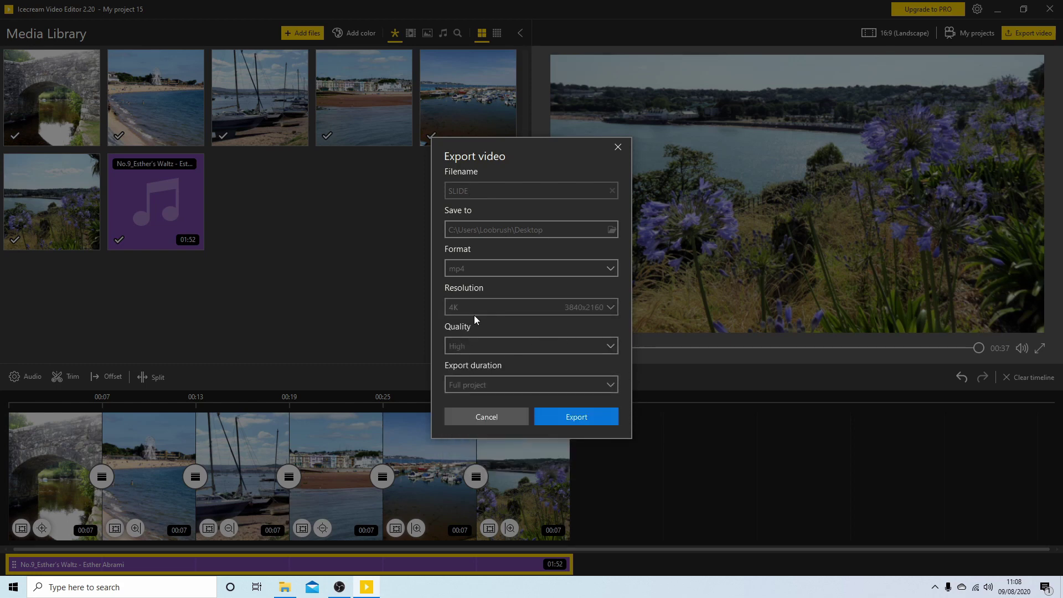
pyautogui.click(616, 348)
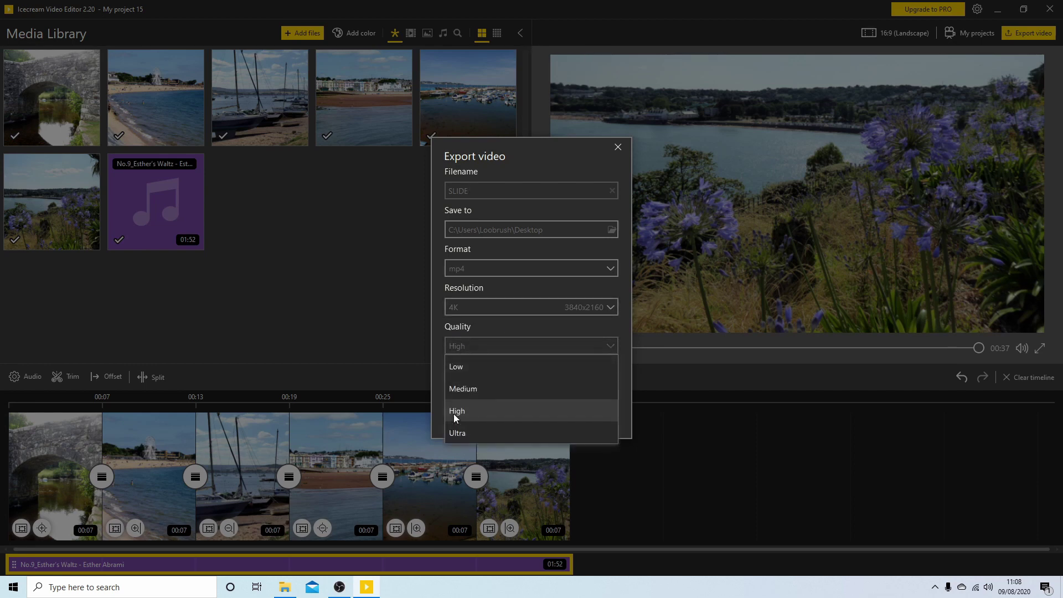
pyautogui.click(625, 385)
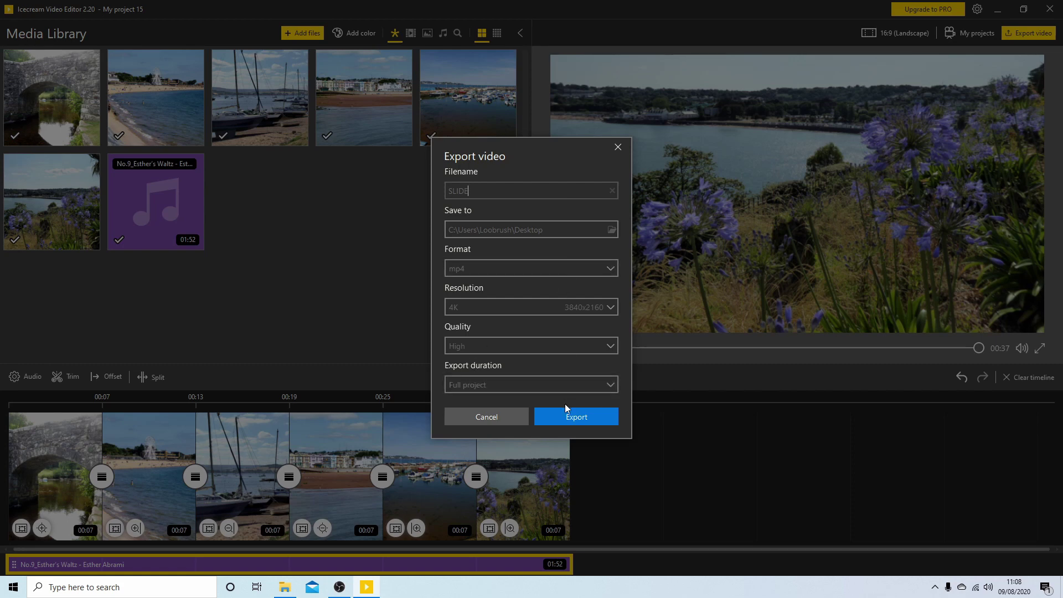
# Start exporting the SLIDE video from the Export video dialog.
pyautogui.click(588, 421)
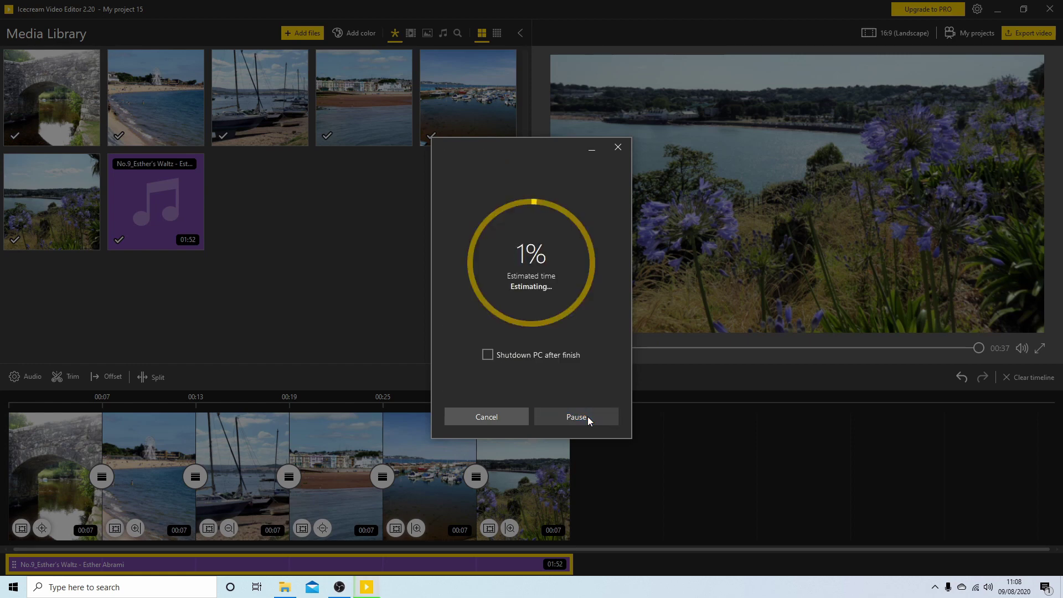